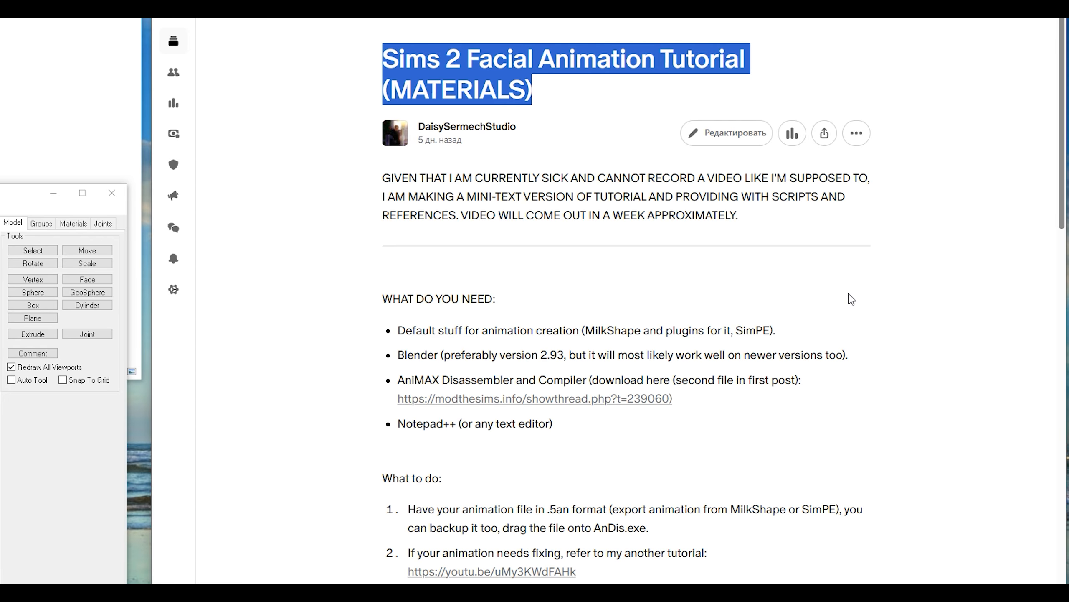
Read the facial animation tutorial post, including the required tools, procedure, notes and attached files
{"action": "scroll", "coordinate": [852, 299], "scroll_direction": "down", "scroll_amount": 10}
{"action": "scroll", "coordinate": [546, 115], "scroll_direction": "up", "scroll_amount": 6}
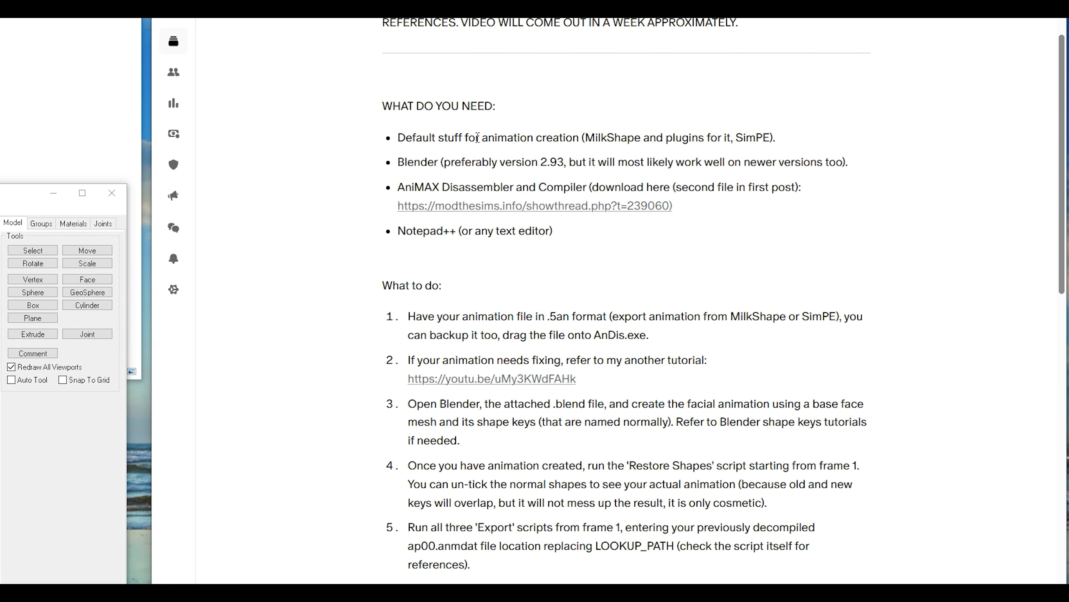
{"action": "scroll", "coordinate": [596, 349], "scroll_direction": "down", "scroll_amount": 9}
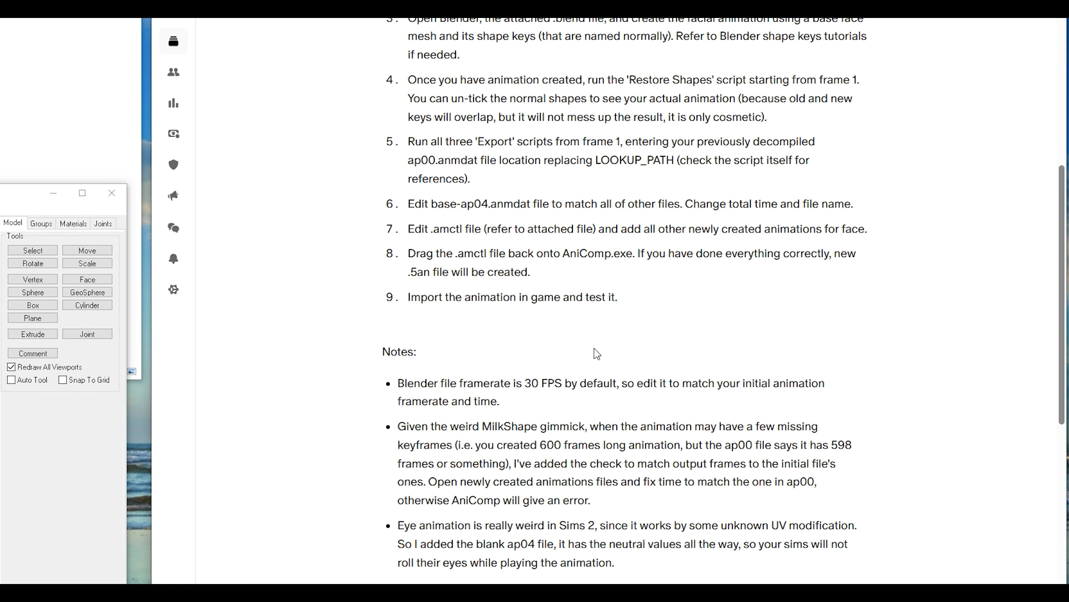
{"action": "scroll", "coordinate": [597, 353], "scroll_direction": "down", "scroll_amount": 7}
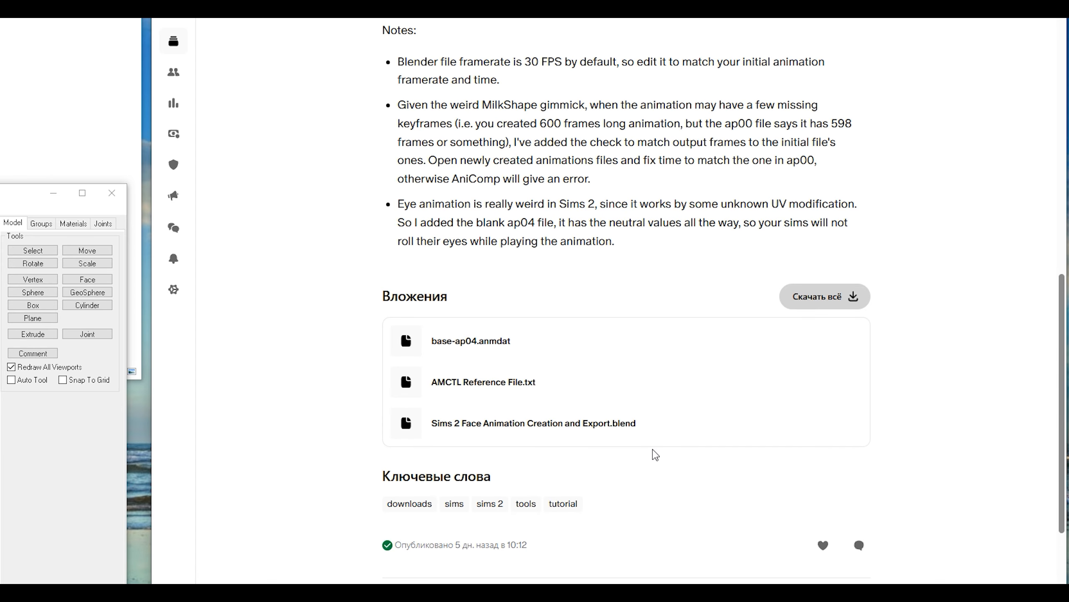
{"action": "key", "text": "Home"}
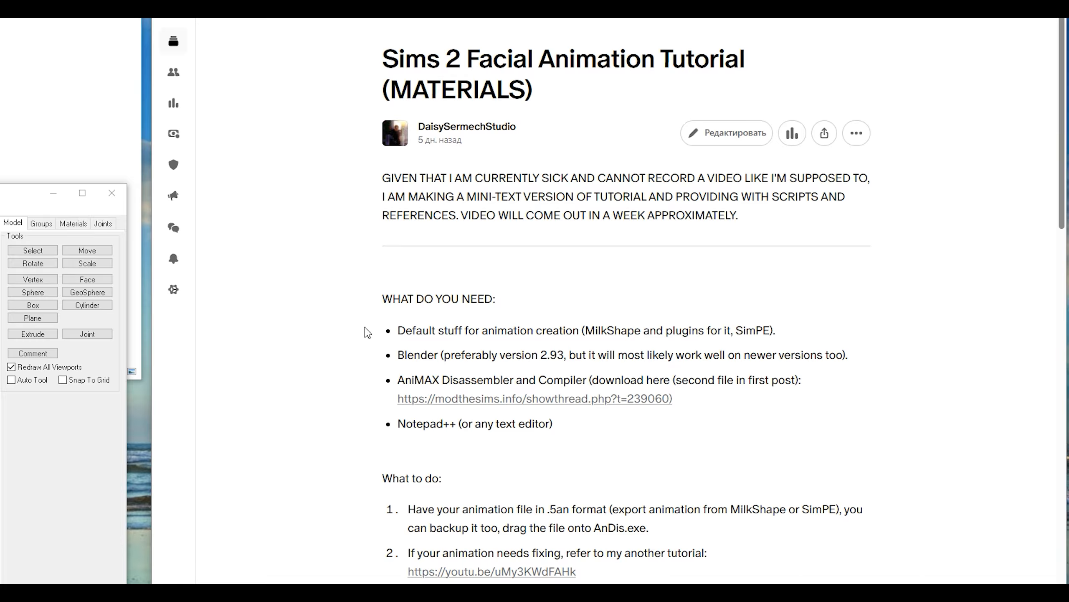
{"action": "left_click_drag", "start_coordinate": [397, 332], "coordinate": [812, 337]}
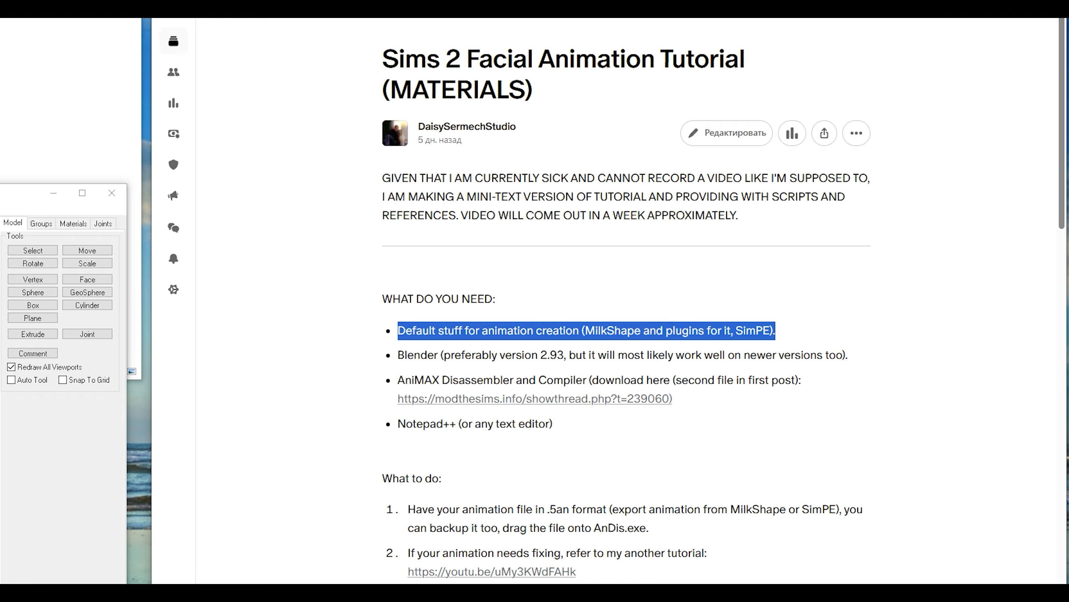
{"action": "left_click_drag", "start_coordinate": [398, 355], "coordinate": [582, 356]}
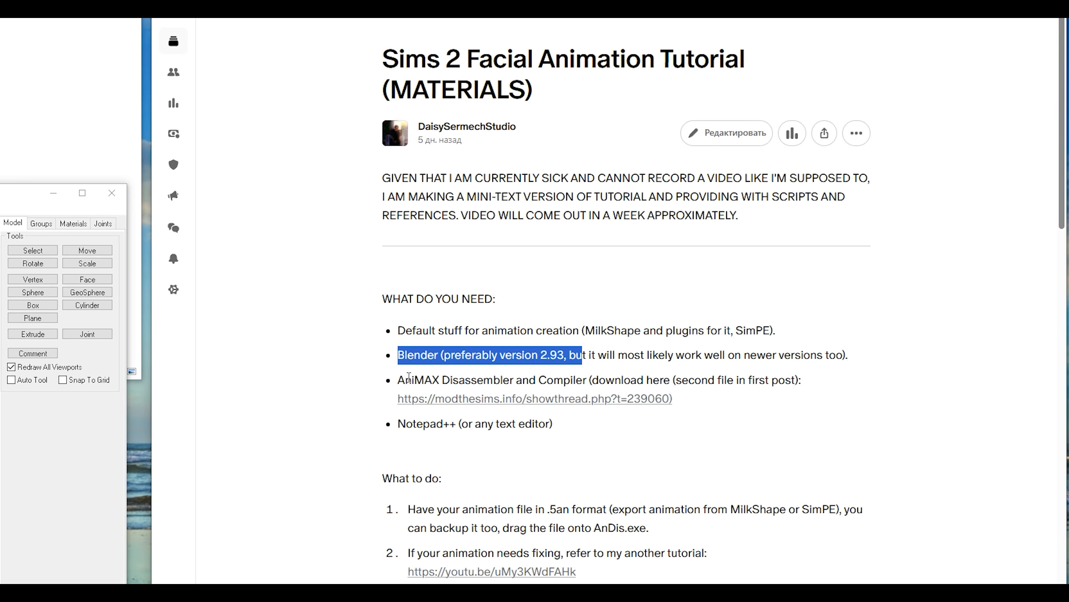
{"action": "left_click", "coordinate": [400, 377]}
{"action": "scroll", "coordinate": [387, 321], "scroll_direction": "down", "scroll_amount": 2}
{"action": "left_click_drag", "start_coordinate": [397, 315], "coordinate": [685, 333]}
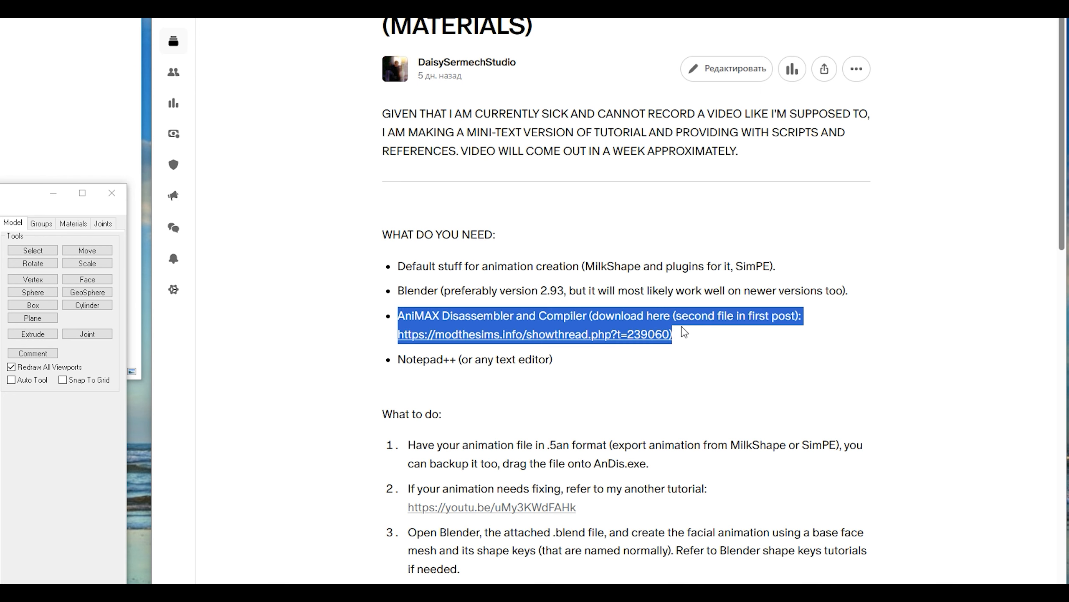
{"action": "left_click", "coordinate": [538, 310]}
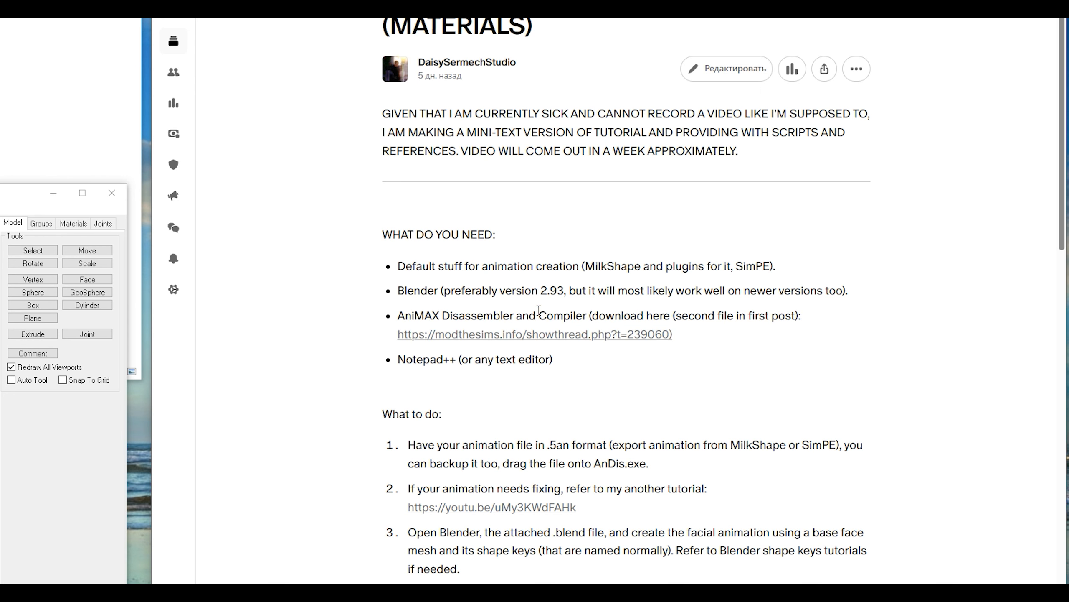
Open the modthesims.info thread 239060 link in a new tab and find the AniMax disassembler and compiler information
{"action": "left_click_drag", "start_coordinate": [380, 339], "coordinate": [669, 335]}
{"action": "key", "text": "ctrl+c"}
{"action": "key", "text": "ctrl+t"}
{"action": "key", "text": "ctrl+v"}
{"action": "key", "text": "Return"}
{"action": "scroll", "coordinate": [597, 333], "scroll_direction": "down", "scroll_amount": 10}
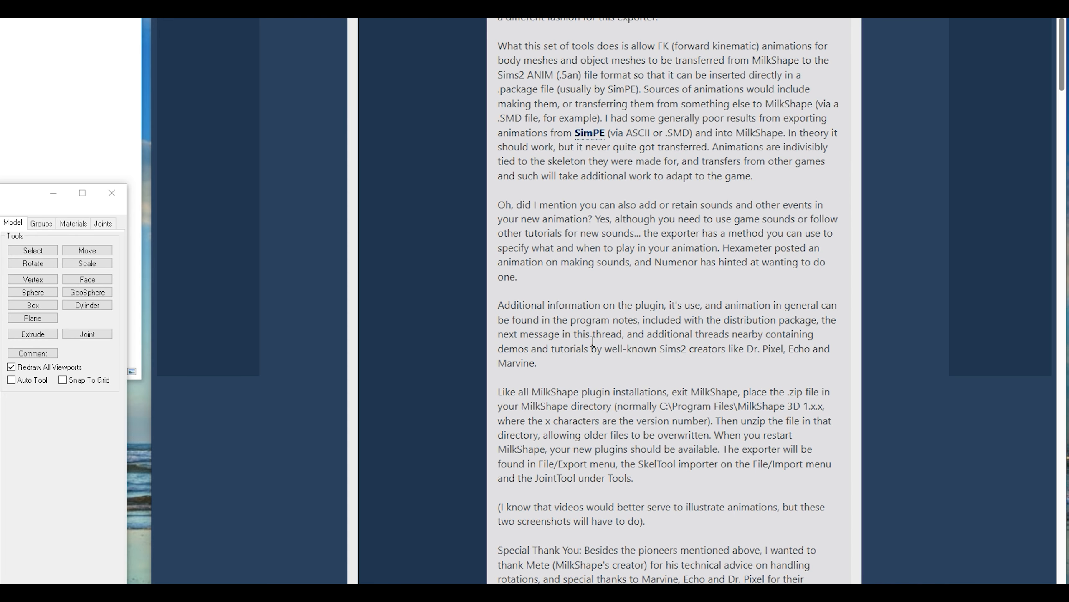
{"action": "scroll", "coordinate": [597, 333], "scroll_direction": "down", "scroll_amount": 13}
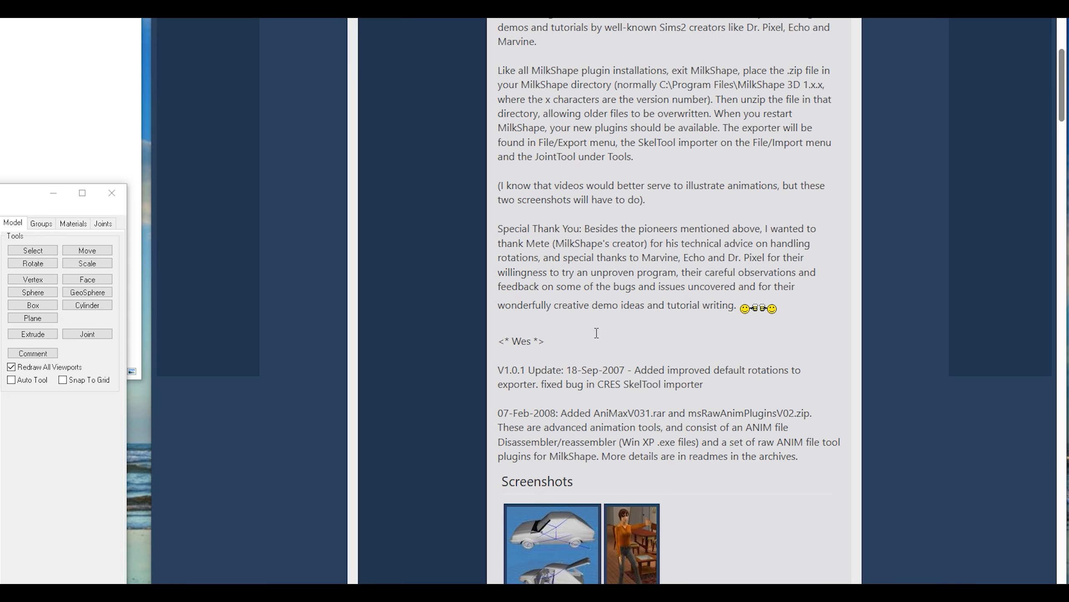
{"action": "left_click_drag", "start_coordinate": [770, 283], "coordinate": [503, 283]}
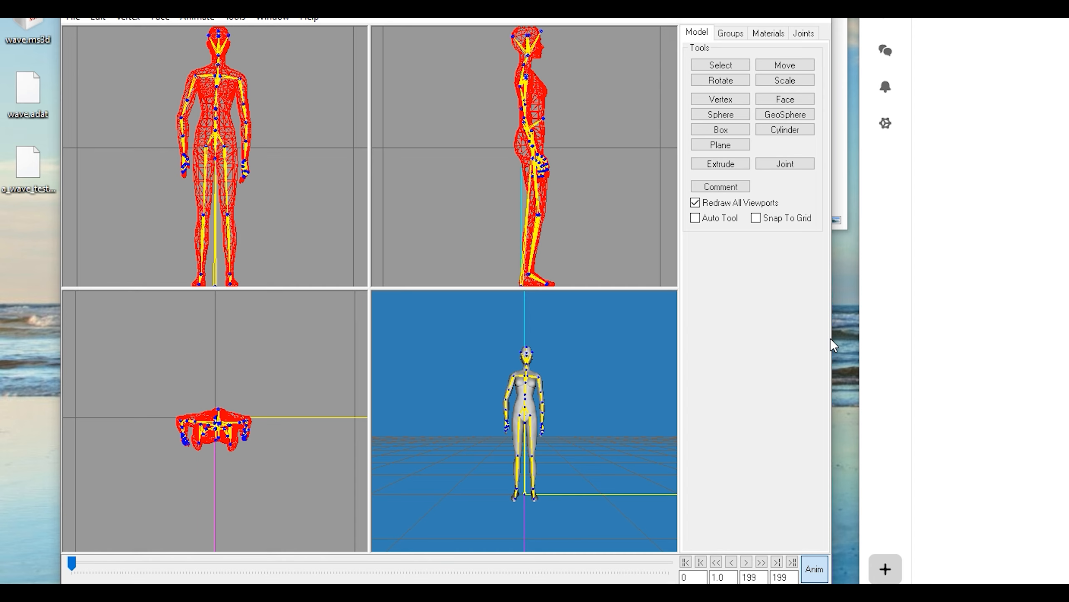
Export the MilkShape body animation to the desktop as a SimPE ANIM file named a_wave_face
{"action": "left_click", "coordinate": [72, 17]}
{"action": "mouse_move", "coordinate": [213, 140]}
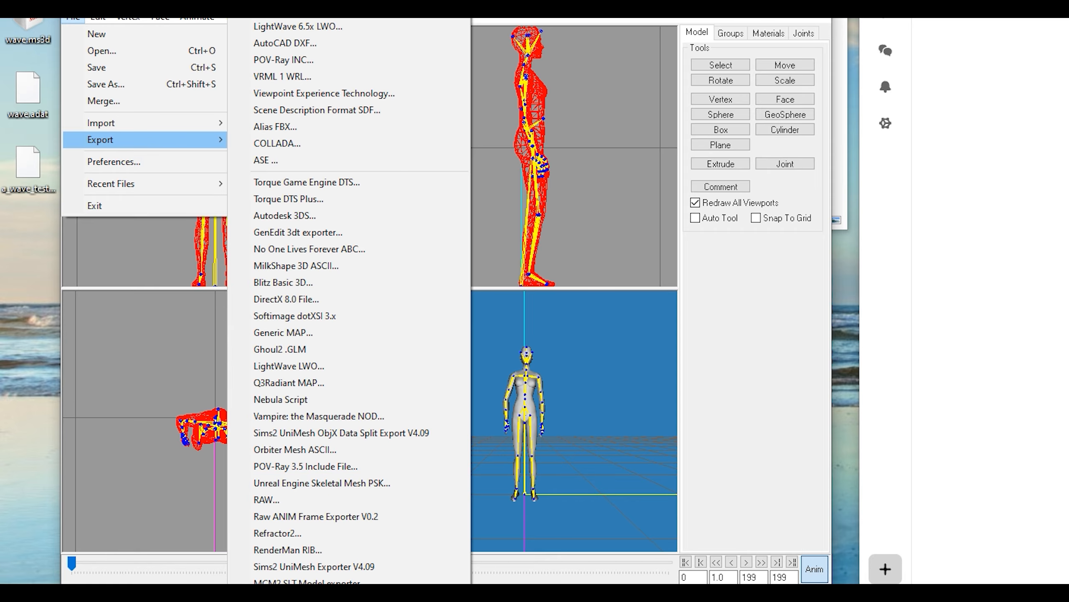
{"action": "left_click", "coordinate": [358, 594]}
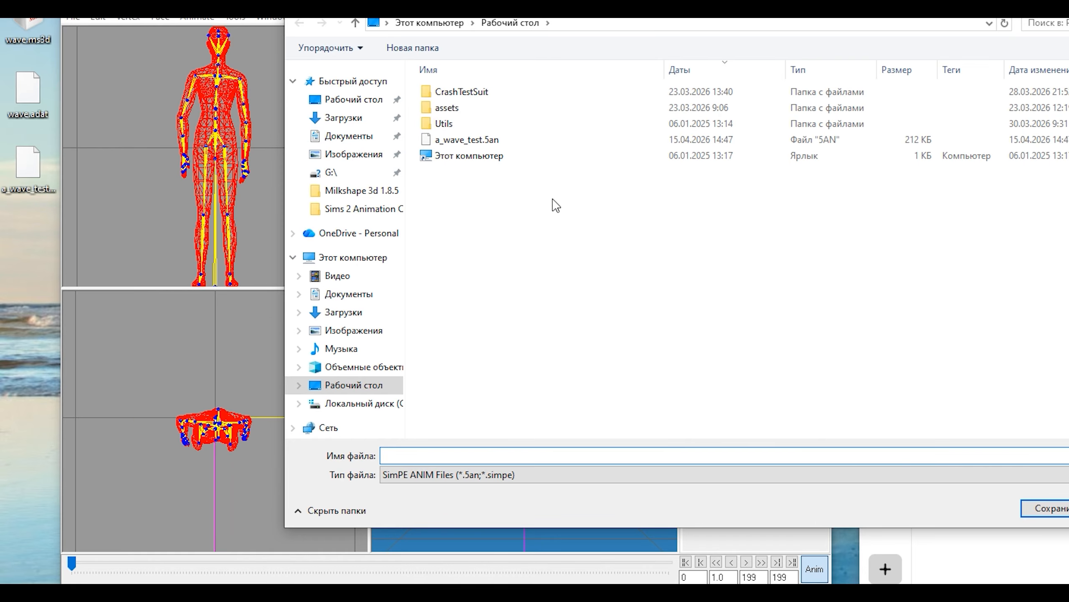
{"action": "type", "text": "a_wa"}
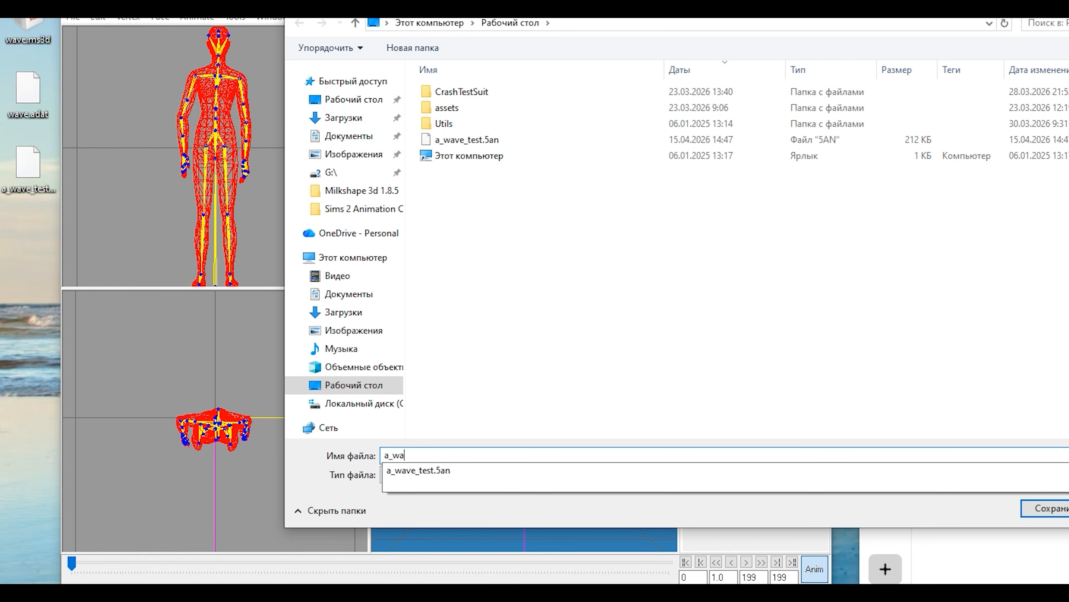
{"action": "type", "text": "ve_feace"}
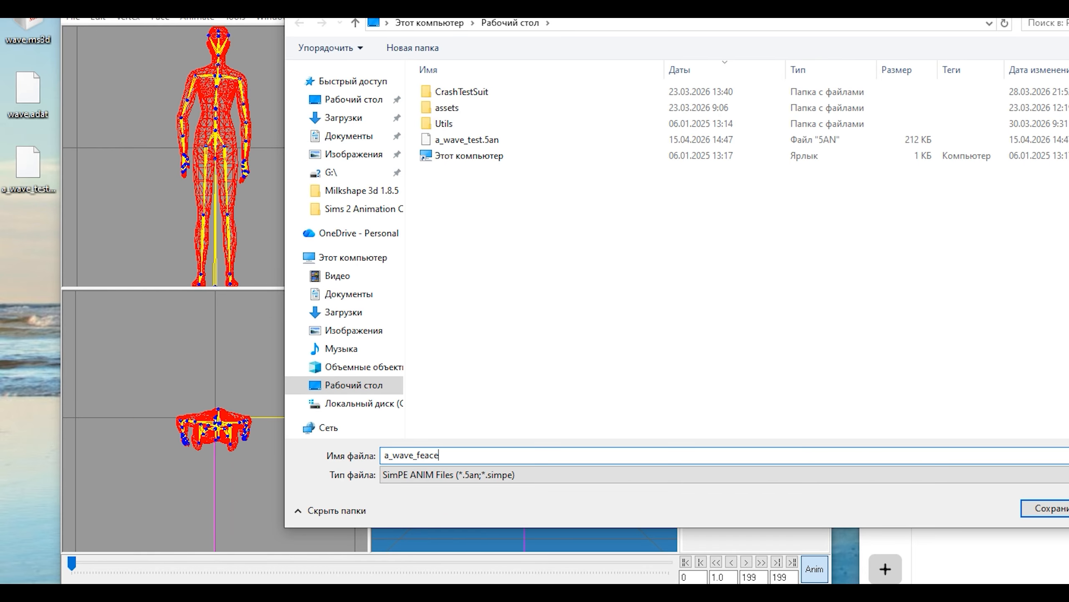
{"action": "key", "text": "BackSpace"}
{"action": "key", "text": "BackSpace"}
{"action": "key", "text": "BackSpace"}
{"action": "type", "text": "ce"}
{"action": "left_click", "coordinate": [1044, 510]}
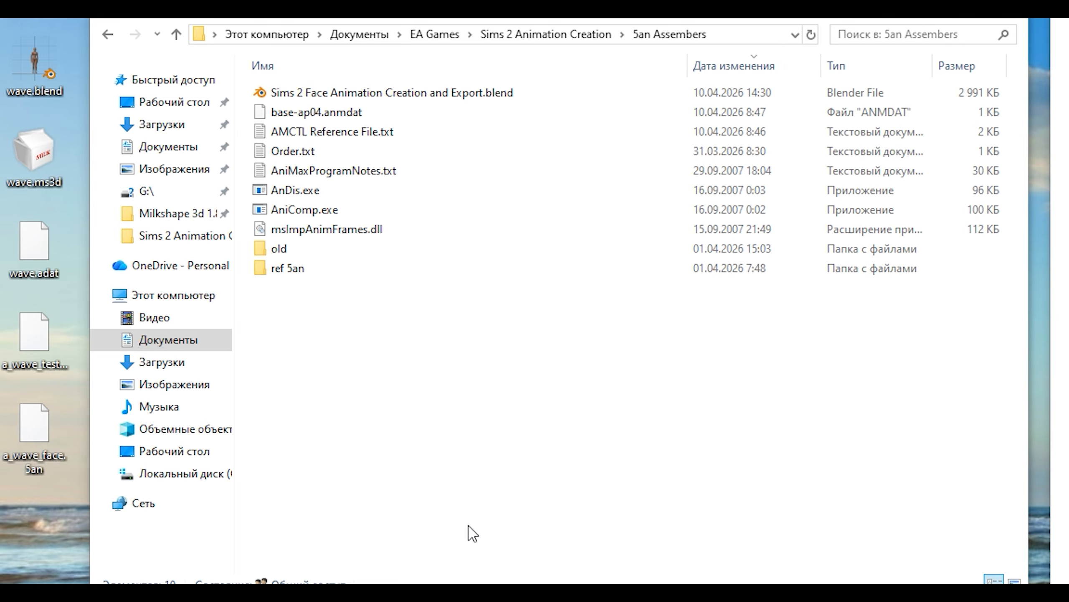
Move a_wave_face.5an into the 5an Assembers folder and disassemble it with AnDis.exe
{"action": "left_click_drag", "start_coordinate": [42, 447], "coordinate": [513, 393]}
{"action": "left_click_drag", "start_coordinate": [330, 290], "coordinate": [475, 199]}
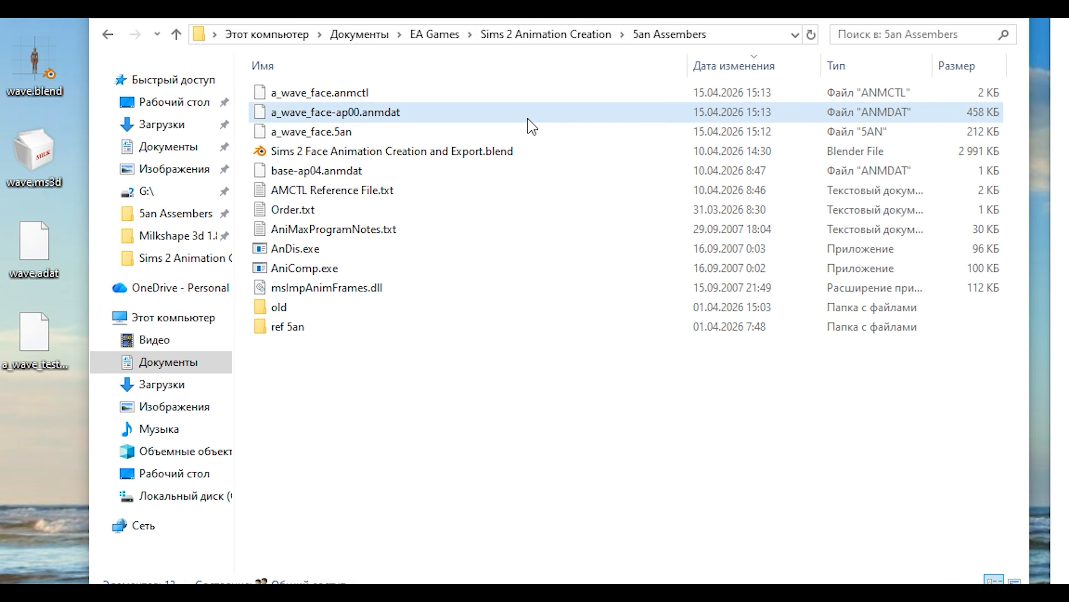
Open Sims 2 Face Animation Creation and Export.blend in Blender and set the scene's end frame to 200
{"action": "left_click", "coordinate": [533, 152]}
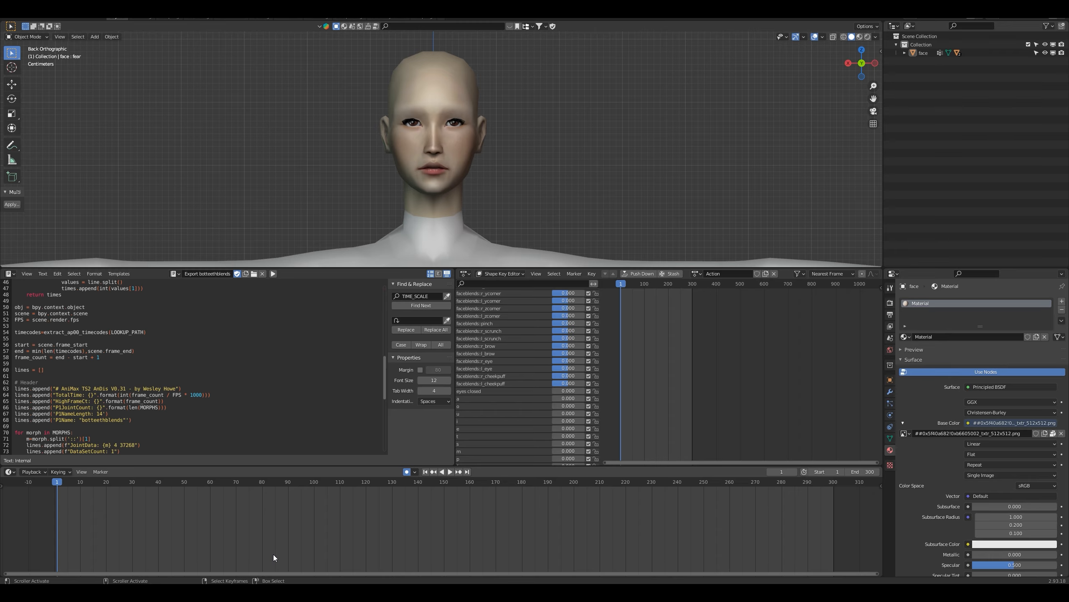
{"action": "scroll", "coordinate": [636, 361], "scroll_direction": "down", "scroll_amount": 5}
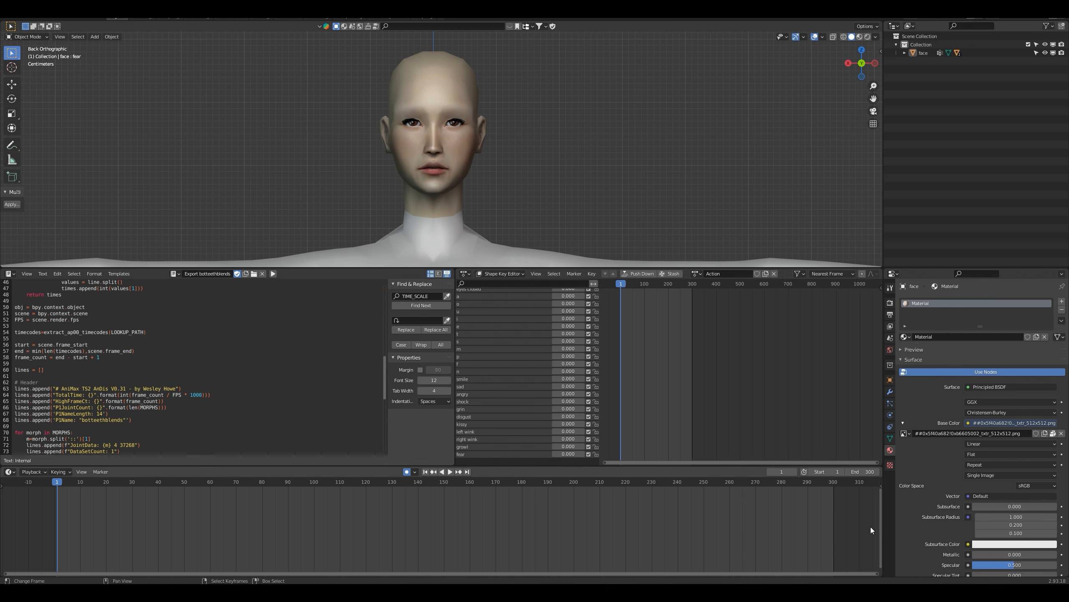
{"action": "left_click", "coordinate": [863, 471]}
{"action": "type", "text": "200"}
{"action": "key", "text": "Return"}
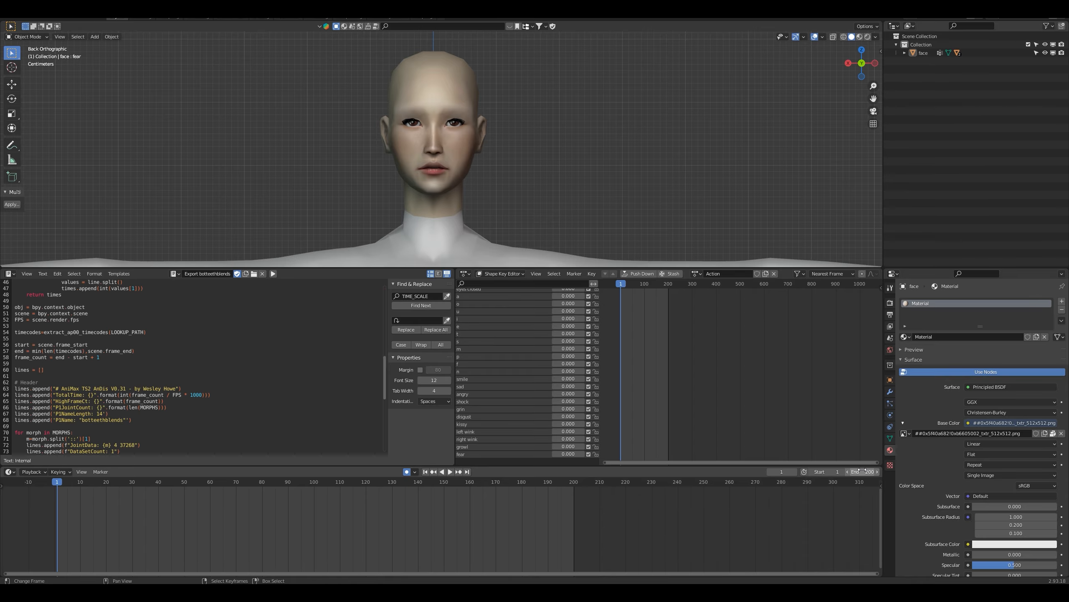
Set the scene's output frame rate to 30 fps
{"action": "left_click", "coordinate": [890, 316]}
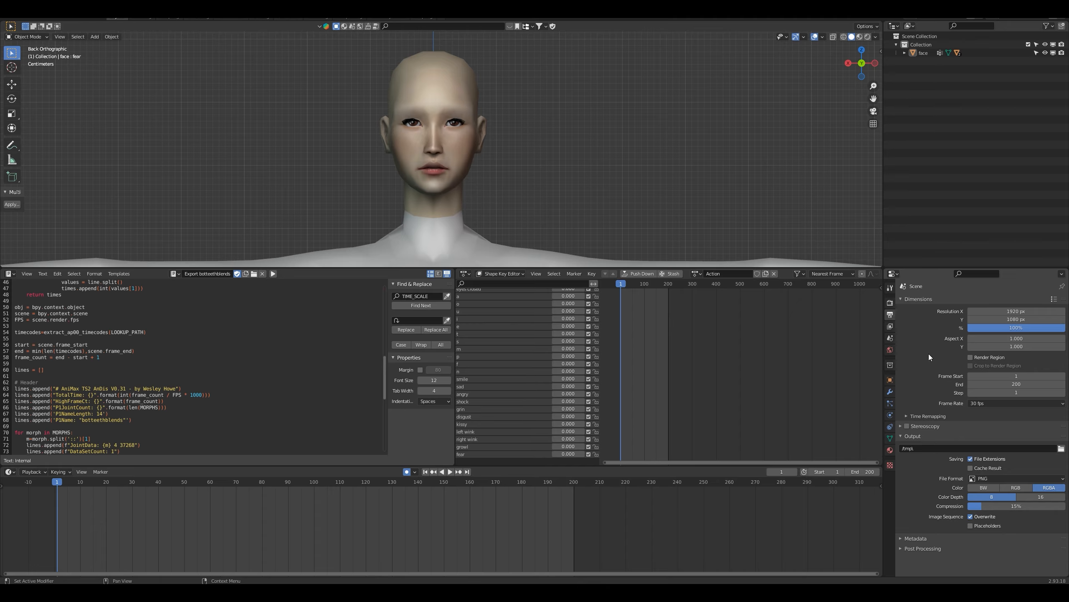
{"action": "left_click", "coordinate": [986, 402]}
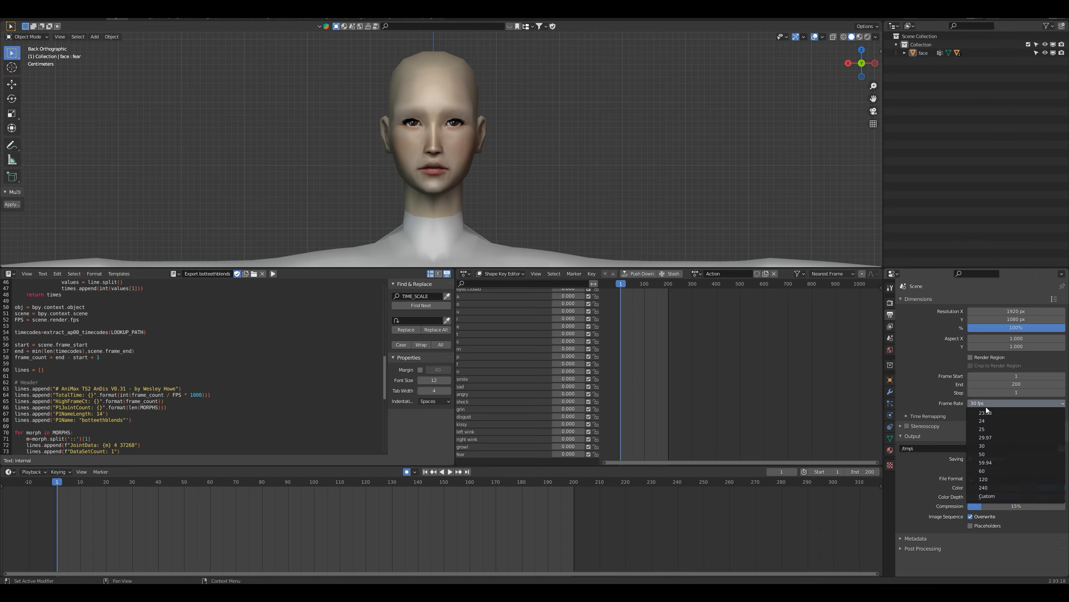
{"action": "left_click", "coordinate": [988, 447]}
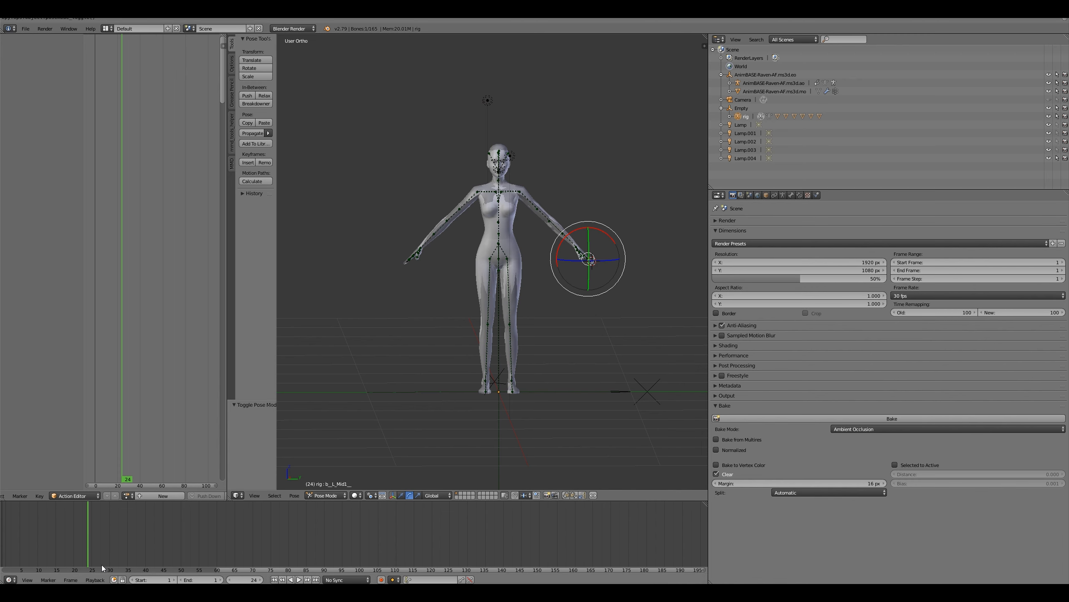
{"action": "middle_click_drag", "start_coordinate": [535, 354], "coordinate": [552, 352]}
{"action": "left_click", "coordinate": [25, 28]}
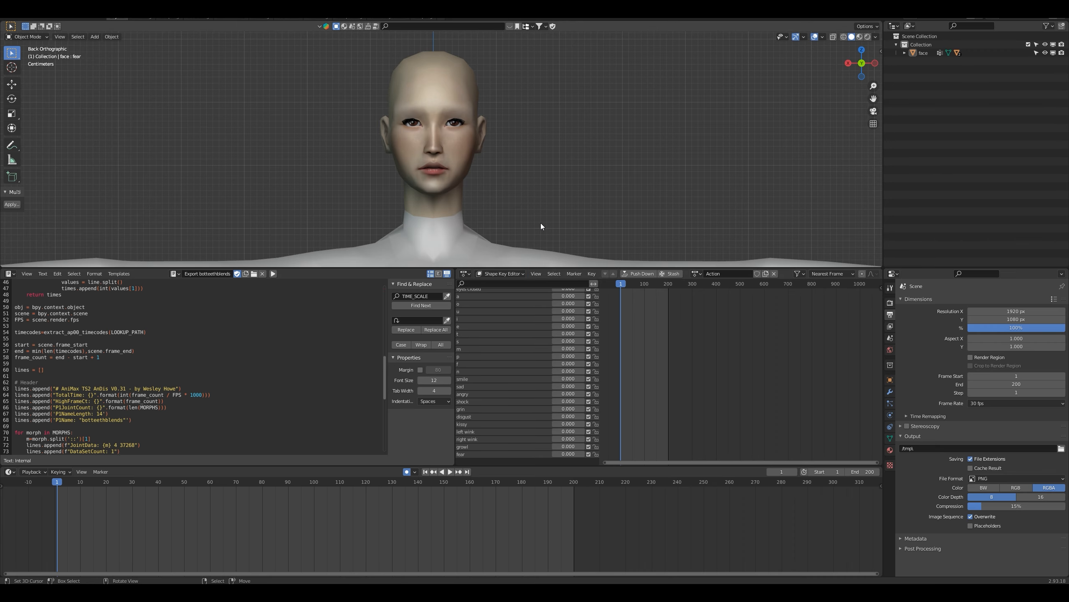
{"action": "scroll", "coordinate": [508, 356], "scroll_direction": "up", "scroll_amount": 2}
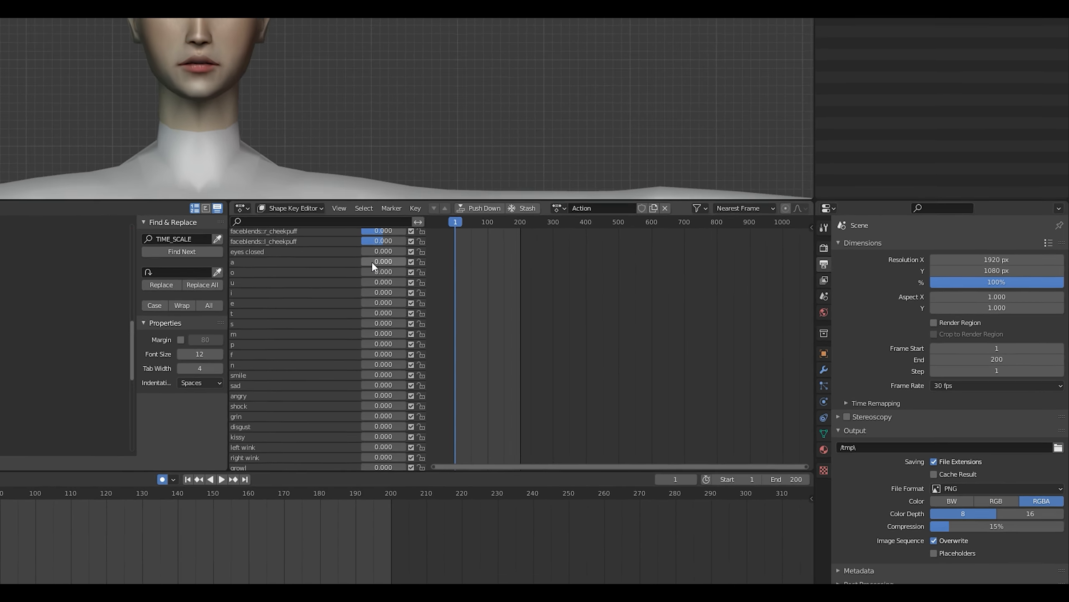
{"action": "left_click_drag", "start_coordinate": [222, 220], "coordinate": [274, 220]}
{"action": "left_click_drag", "start_coordinate": [572, 309], "coordinate": [540, 309]}
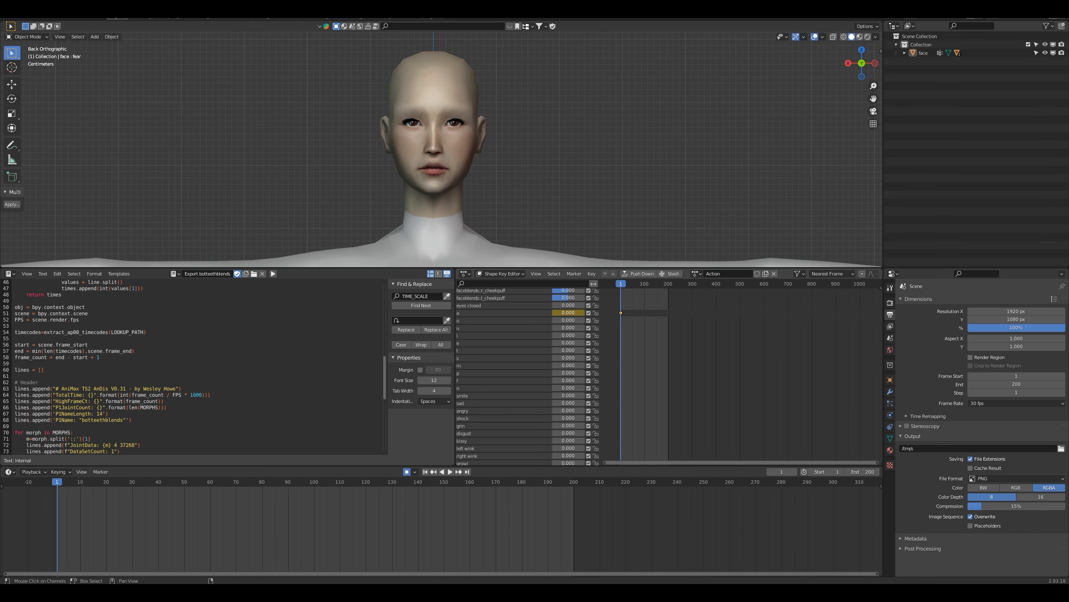
{"action": "left_click_drag", "start_coordinate": [568, 396], "coordinate": [543, 395]}
{"action": "scroll", "coordinate": [565, 434], "scroll_direction": "up", "scroll_amount": 3}
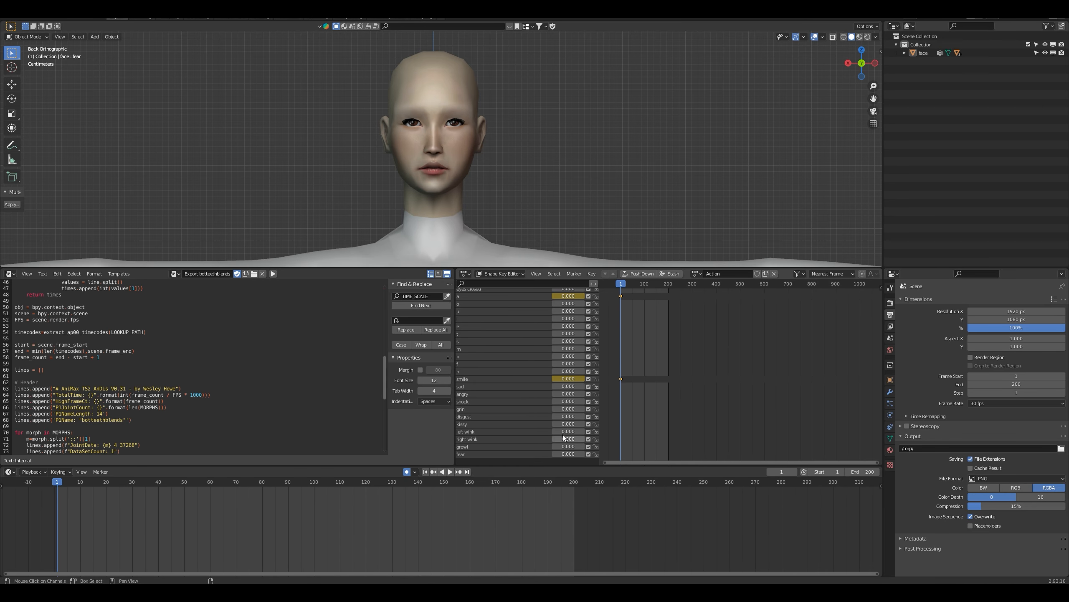
{"action": "scroll", "coordinate": [564, 433], "scroll_direction": "up", "scroll_amount": 3}
{"action": "scroll", "coordinate": [497, 371], "scroll_direction": "up", "scroll_amount": 4}
{"action": "scroll", "coordinate": [504, 415], "scroll_direction": "up", "scroll_amount": 5}
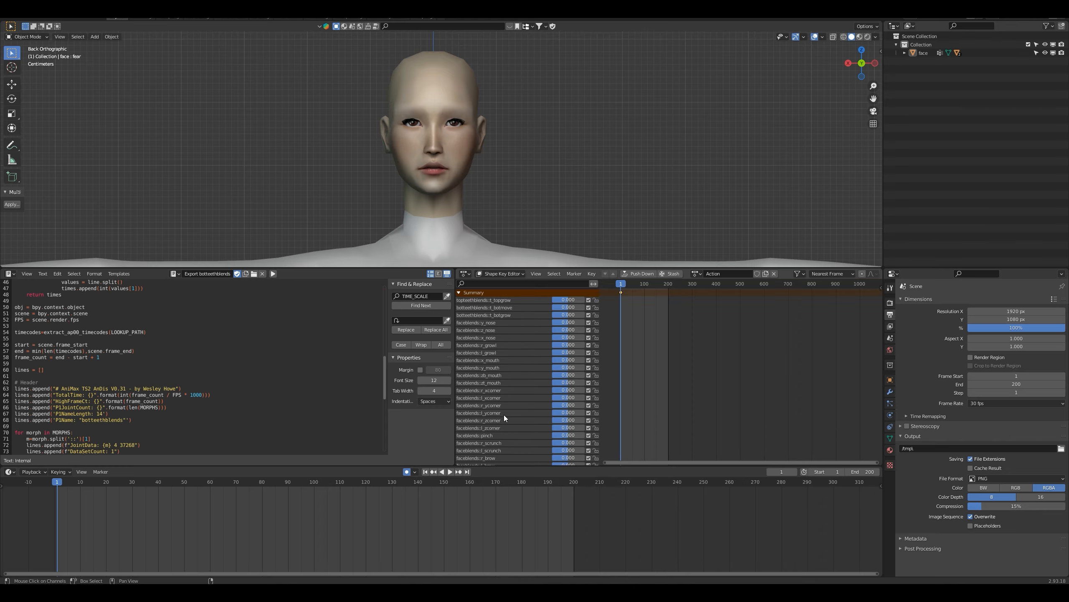
{"action": "scroll", "coordinate": [498, 396], "scroll_direction": "down", "scroll_amount": 5}
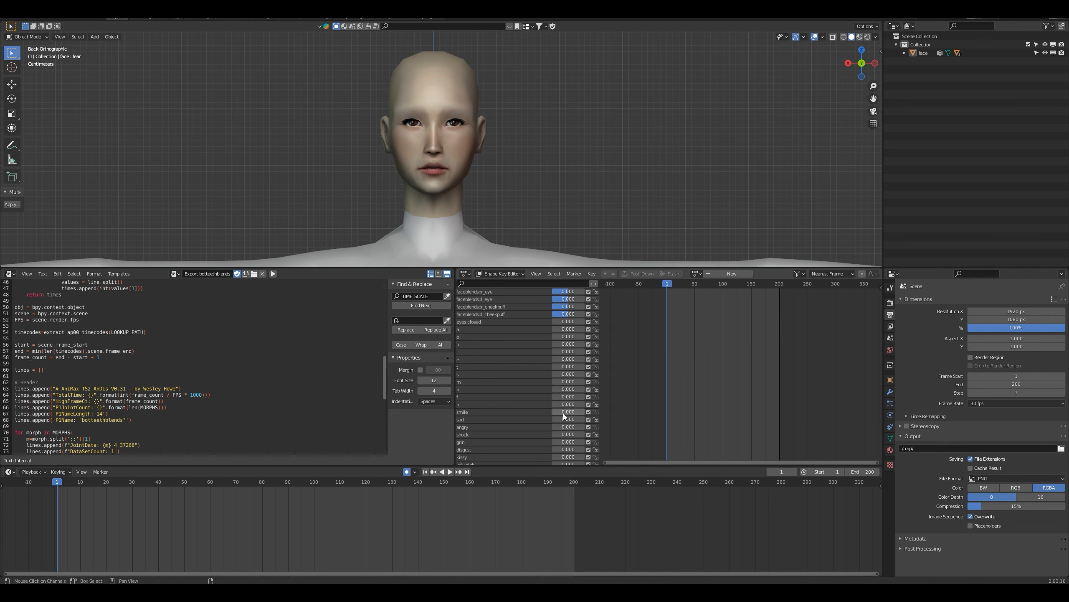
Keyframe the shock shape key from 0 at frame 40 and raise it at frame 49, then keyframe smile up to about frame 66
{"action": "left_click_drag", "start_coordinate": [57, 483], "coordinate": [158, 484]}
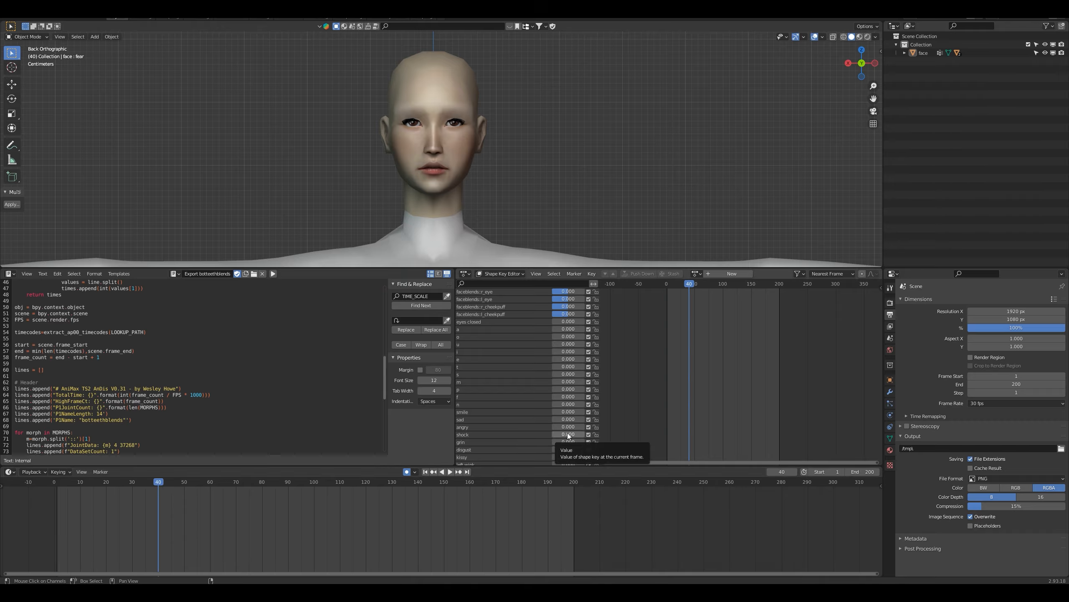
{"action": "key", "text": "i"}
{"action": "left_click", "coordinate": [180, 511]}
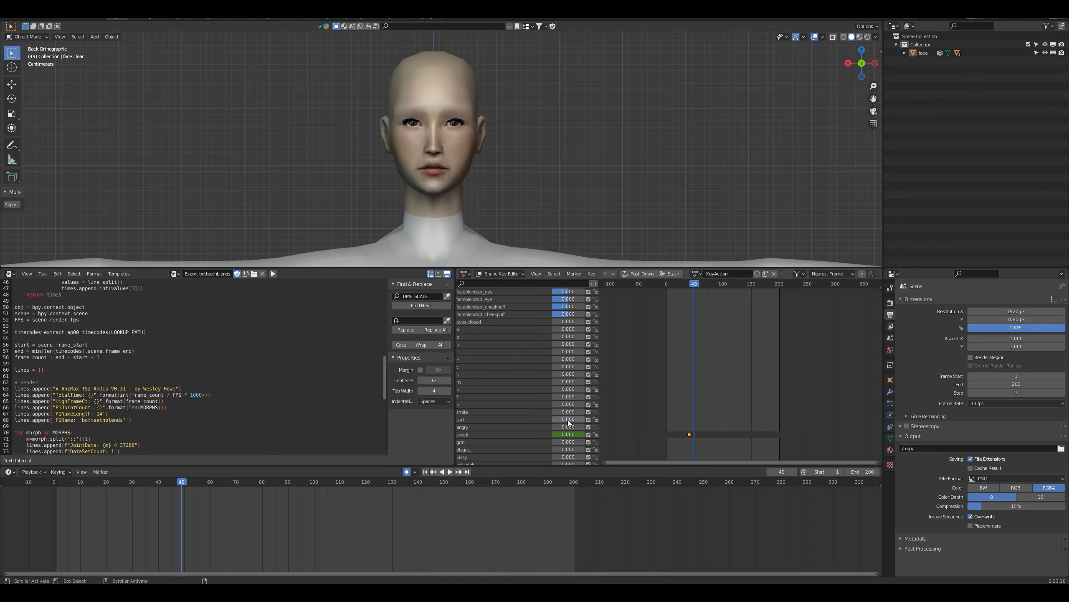
{"action": "left_click_drag", "start_coordinate": [568, 435], "coordinate": [584, 411]}
{"action": "scroll", "coordinate": [668, 434], "scroll_direction": "up", "scroll_amount": 7}
{"action": "left_click_drag", "start_coordinate": [660, 284], "coordinate": [653, 284]}
{"action": "left_click_drag", "start_coordinate": [575, 411], "coordinate": [553, 411]}
{"action": "left_click_drag", "start_coordinate": [654, 425], "coordinate": [677, 429]}
{"action": "mouse_move", "coordinate": [577, 411]}
{"action": "left_mouse_down"}
{"action": "mouse_move", "coordinate": [561, 412]}
{"action": "mouse_move", "coordinate": [584, 409]}
{"action": "left_mouse_up"}
Keyframe grin from 0 at about frame 50 back to 0 at about frame 108, fading shock and smile by about frame 92
{"action": "scroll", "coordinate": [573, 435], "scroll_direction": "down", "scroll_amount": 2}
{"action": "left_click_drag", "start_coordinate": [574, 403], "coordinate": [552, 403]}
{"action": "left_click_drag", "start_coordinate": [647, 412], "coordinate": [661, 412]}
{"action": "left_click_drag", "start_coordinate": [574, 410], "coordinate": [551, 409]}
{"action": "left_click_drag", "start_coordinate": [686, 415], "coordinate": [702, 416]}
{"action": "left_click_drag", "start_coordinate": [574, 379], "coordinate": [551, 380]}
{"action": "mouse_move", "coordinate": [574, 401]}
{"action": "left_mouse_down"}
{"action": "mouse_move", "coordinate": [552, 402]}
{"action": "mouse_move", "coordinate": [584, 409]}
{"action": "left_mouse_up"}
{"action": "left_click_drag", "start_coordinate": [699, 413], "coordinate": [718, 413]}
{"action": "left_click_drag", "start_coordinate": [576, 409], "coordinate": [552, 409]}
Keyframe a second smile at about frames 97 to 127 and raise the e shape key from 0 at about frame 115
{"action": "left_click_drag", "start_coordinate": [557, 379], "coordinate": [584, 379]}
{"action": "left_click_drag", "start_coordinate": [701, 404], "coordinate": [708, 405]}
{"action": "left_click_drag", "start_coordinate": [574, 379], "coordinate": [552, 379]}
{"action": "left_click_drag", "start_coordinate": [713, 412], "coordinate": [736, 424]}
{"action": "scroll", "coordinate": [727, 417], "scroll_direction": "up", "scroll_amount": 1}
{"action": "left_click_drag", "start_coordinate": [568, 343], "coordinate": [584, 342]}
{"action": "mouse_move", "coordinate": [574, 395]}
{"action": "left_mouse_down"}
{"action": "mouse_move", "coordinate": [552, 395]}
{"action": "mouse_move", "coordinate": [587, 396]}
{"action": "left_mouse_up"}
{"action": "left_click_drag", "start_coordinate": [732, 408], "coordinate": [724, 407]}
{"action": "left_click_drag", "start_coordinate": [577, 343], "coordinate": [551, 343]}
Lower smile to 0 at about frame 152 and start the o shape key from 0 at about frame 137
{"action": "left_click_drag", "start_coordinate": [743, 384], "coordinate": [760, 383]}
{"action": "left_click_drag", "start_coordinate": [577, 342], "coordinate": [584, 320]}
{"action": "left_click_drag", "start_coordinate": [579, 396], "coordinate": [551, 395]}
{"action": "left_click_drag", "start_coordinate": [753, 366], "coordinate": [745, 366]}
{"action": "left_click_drag", "start_coordinate": [579, 320], "coordinate": [552, 320]}
{"action": "left_click_drag", "start_coordinate": [745, 357], "coordinate": [749, 358]}
Keyframe the u shape key from 0 at about frame 162 and play back the mouth animation to check it
{"action": "left_click", "coordinate": [719, 361]}
{"action": "key", "text": "space"}
{"action": "mouse_move", "coordinate": [577, 343]}
{"action": "left_mouse_down"}
{"action": "mouse_move", "coordinate": [552, 343]}
{"action": "mouse_move", "coordinate": [579, 320]}
{"action": "mouse_move", "coordinate": [564, 320]}
{"action": "mouse_move", "coordinate": [568, 328]}
{"action": "left_mouse_up"}
{"action": "key", "text": "space"}
{"action": "left_click", "coordinate": [785, 361]}
{"action": "left_click_drag", "start_coordinate": [785, 360], "coordinate": [770, 358]}
{"action": "left_click_drag", "start_coordinate": [573, 328], "coordinate": [551, 329]}
{"action": "mouse_move", "coordinate": [780, 355]}
{"action": "left_mouse_down"}
{"action": "mouse_move", "coordinate": [761, 356]}
{"action": "mouse_move", "coordinate": [786, 366]}
{"action": "left_mouse_up"}
{"action": "left_click", "coordinate": [732, 361]}
{"action": "key", "text": "space"}
{"action": "key", "text": "space"}
{"action": "left_click", "coordinate": [769, 356]}
Return the o and u shape keys to 0 at frame 200, checking the motion with playback
{"action": "left_click_drag", "start_coordinate": [570, 328], "coordinate": [552, 320]}
{"action": "key", "text": "space"}
{"action": "key", "text": "space"}
{"action": "left_click_drag", "start_coordinate": [566, 328], "coordinate": [552, 328]}
{"action": "left_click_drag", "start_coordinate": [689, 404], "coordinate": [807, 408]}
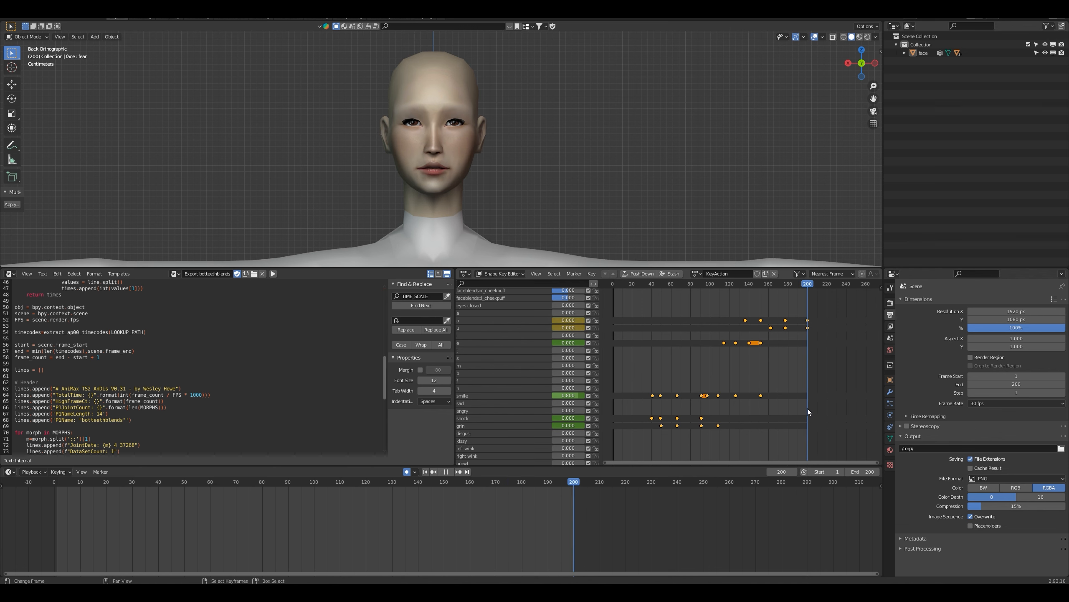
{"action": "left_click", "coordinate": [773, 425]}
Add keyframes with a value of 0 to the left wink shape key
{"action": "left_click_drag", "start_coordinate": [566, 448], "coordinate": [552, 448]}
{"action": "middle_click_drag", "start_coordinate": [779, 454], "coordinate": [771, 387]}
{"action": "scroll", "coordinate": [769, 395], "scroll_direction": "up", "scroll_amount": 9}
{"action": "left_click", "coordinate": [782, 394]}
{"action": "mouse_move", "coordinate": [564, 381]}
{"action": "left_mouse_down"}
{"action": "mouse_move", "coordinate": [597, 381]}
{"action": "mouse_move", "coordinate": [551, 380]}
{"action": "left_mouse_up"}
{"action": "left_click", "coordinate": [802, 388]}
{"action": "middle_click_drag", "start_coordinate": [733, 374], "coordinate": [729, 436]}
{"action": "scroll", "coordinate": [733, 421], "scroll_direction": "down", "scroll_amount": 7}
Keyframe a quick blink with the eyes closed shape key between about frames 40 and 50
{"action": "left_click_drag", "start_coordinate": [759, 408], "coordinate": [664, 410]}
{"action": "middle_click_drag", "start_coordinate": [669, 380], "coordinate": [715, 421]}
{"action": "left_click_drag", "start_coordinate": [711, 424], "coordinate": [693, 421]}
{"action": "key", "text": "Right"}
{"action": "key", "text": "Right"}
{"action": "key", "text": "Right"}
{"action": "key", "text": "Right"}
{"action": "left_click", "coordinate": [700, 357]}
{"action": "left_click_drag", "start_coordinate": [573, 343], "coordinate": [598, 343]}
{"action": "key", "text": "Right"}
{"action": "key", "text": "Right"}
{"action": "key", "text": "Right"}
{"action": "key", "text": "Right"}
{"action": "key", "text": "Right"}
{"action": "key", "text": "Down"}
{"action": "key", "text": "ctrl+z"}
{"action": "key", "text": "Down"}
Copy the blink keyframes of the eyes closed shape key and paste them at about frame 113
{"action": "left_click_drag", "start_coordinate": [718, 364], "coordinate": [748, 363]}
{"action": "right_click_drag", "start_coordinate": [692, 338], "coordinate": [711, 348]}
{"action": "key", "text": "ctrl+c"}
{"action": "key", "text": "ctrl+v"}
{"action": "left_click_drag", "start_coordinate": [750, 360], "coordinate": [831, 378]}
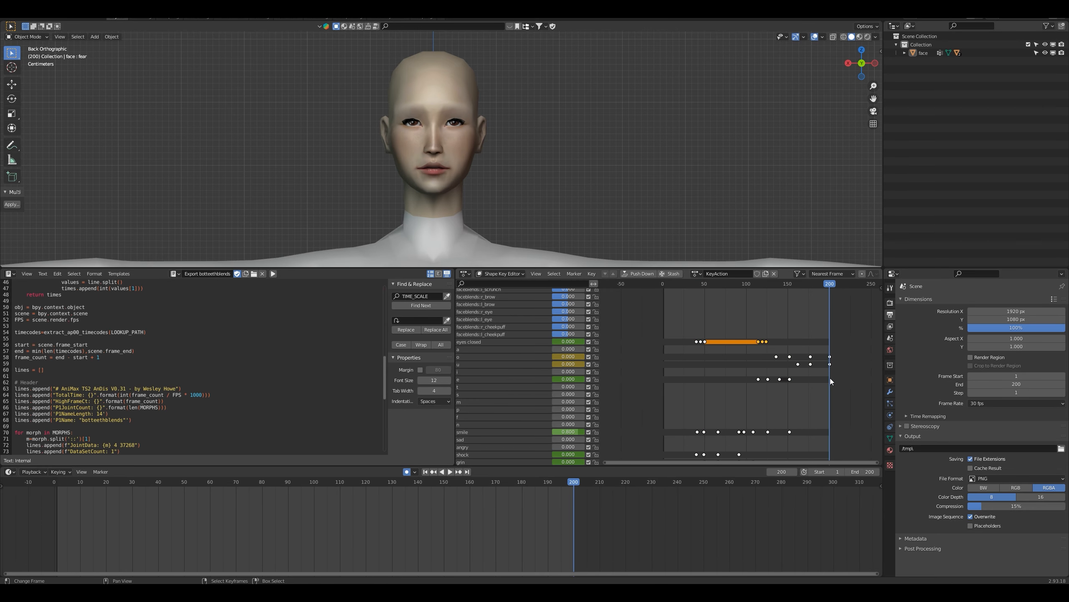
Return the animation to frame 1 and load the Restore Shapes (run after creating animation) script
{"action": "middle_click_drag", "start_coordinate": [823, 381], "coordinate": [794, 337]}
{"action": "scroll", "coordinate": [794, 337], "scroll_direction": "down", "scroll_amount": 3}
{"action": "left_click", "coordinate": [820, 368]}
{"action": "left_click", "coordinate": [425, 472]}
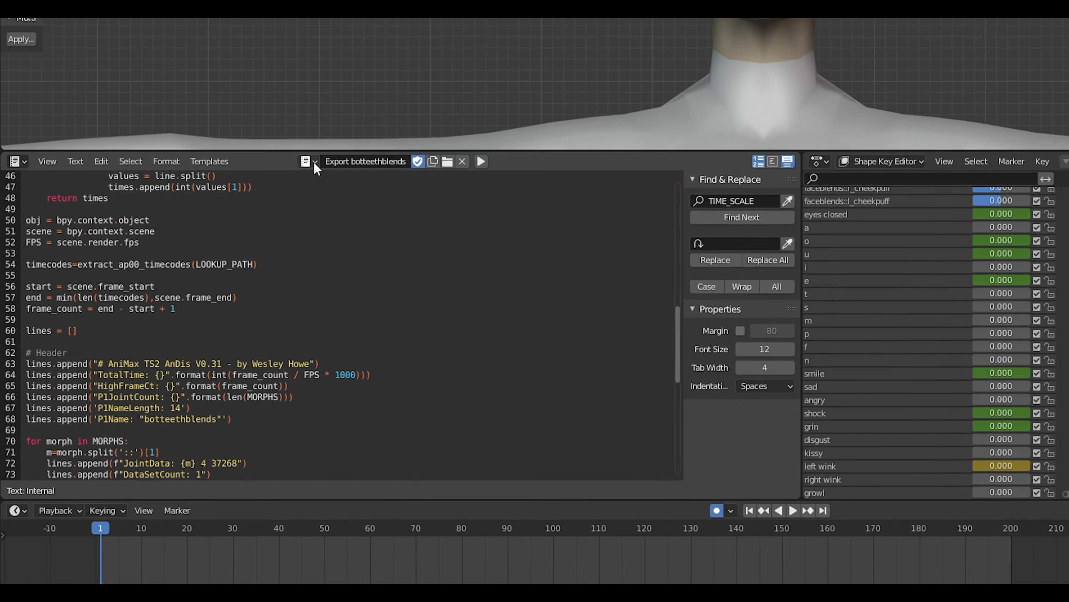
{"action": "left_click", "coordinate": [262, 200]}
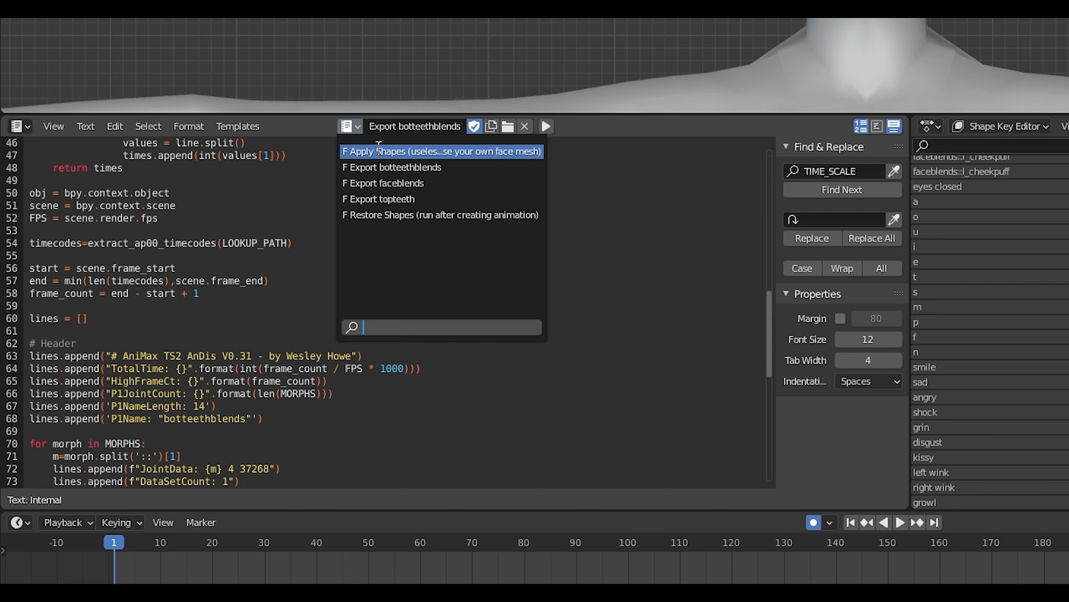
{"action": "left_click", "coordinate": [391, 215]}
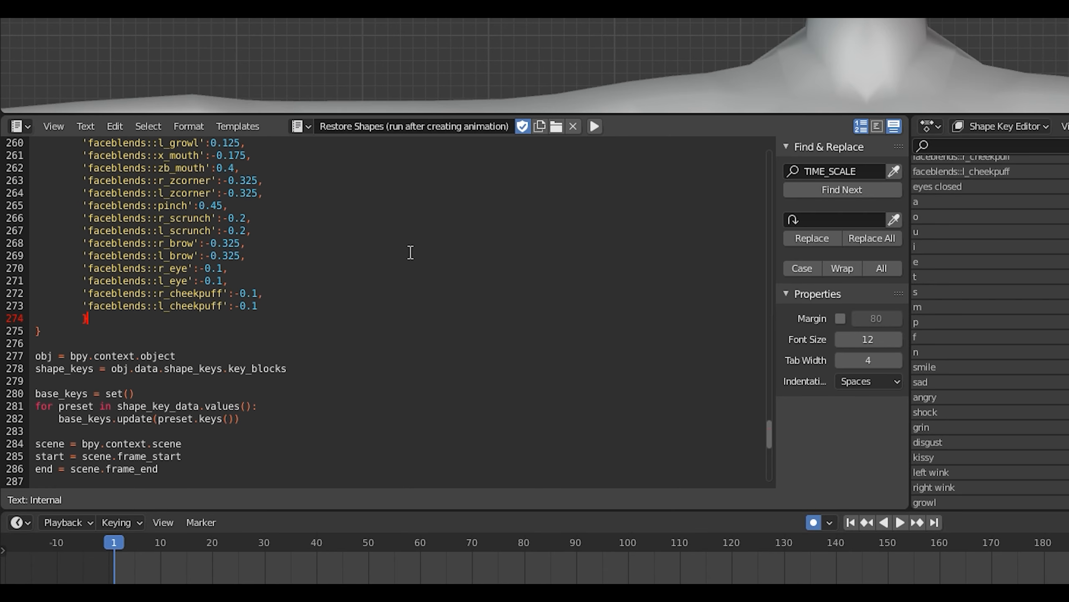
Run the Restore Shapes script on the face and play back the animation to check the restored shapes
{"action": "scroll", "coordinate": [968, 295], "scroll_direction": "up", "scroll_amount": 3}
{"action": "scroll", "coordinate": [990, 333], "scroll_direction": "up", "scroll_amount": 6}
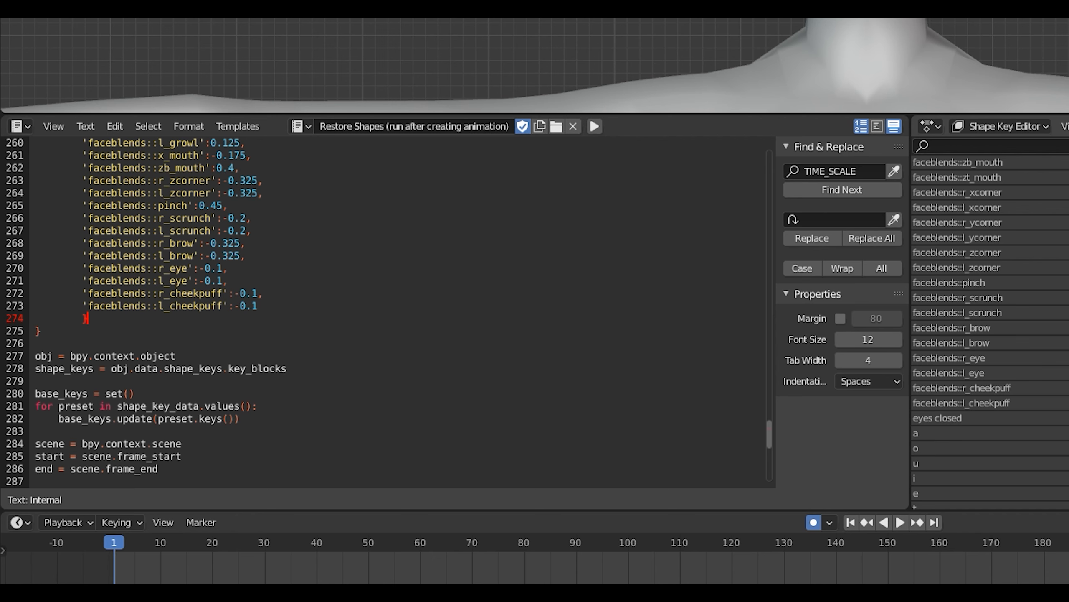
{"action": "scroll", "coordinate": [990, 333], "scroll_direction": "up", "scroll_amount": 6}
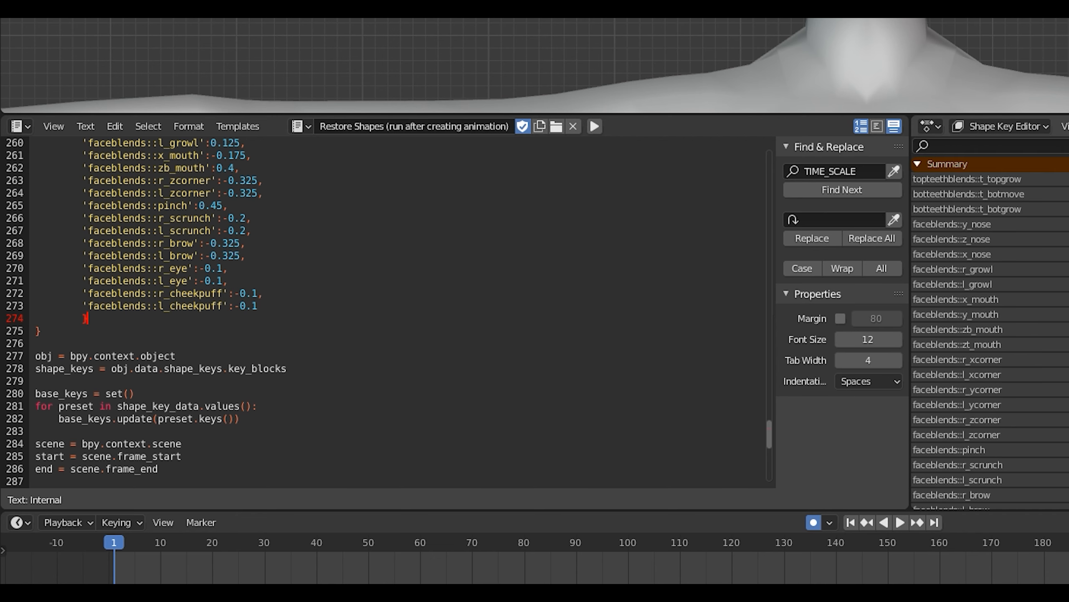
{"action": "left_click", "coordinate": [595, 125]}
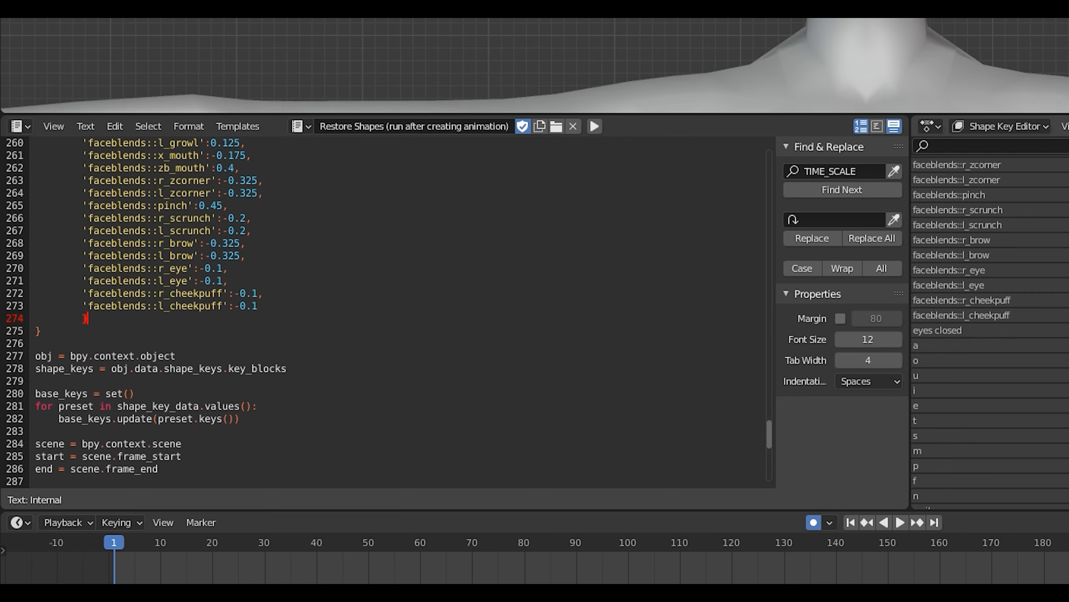
{"action": "key", "text": "space"}
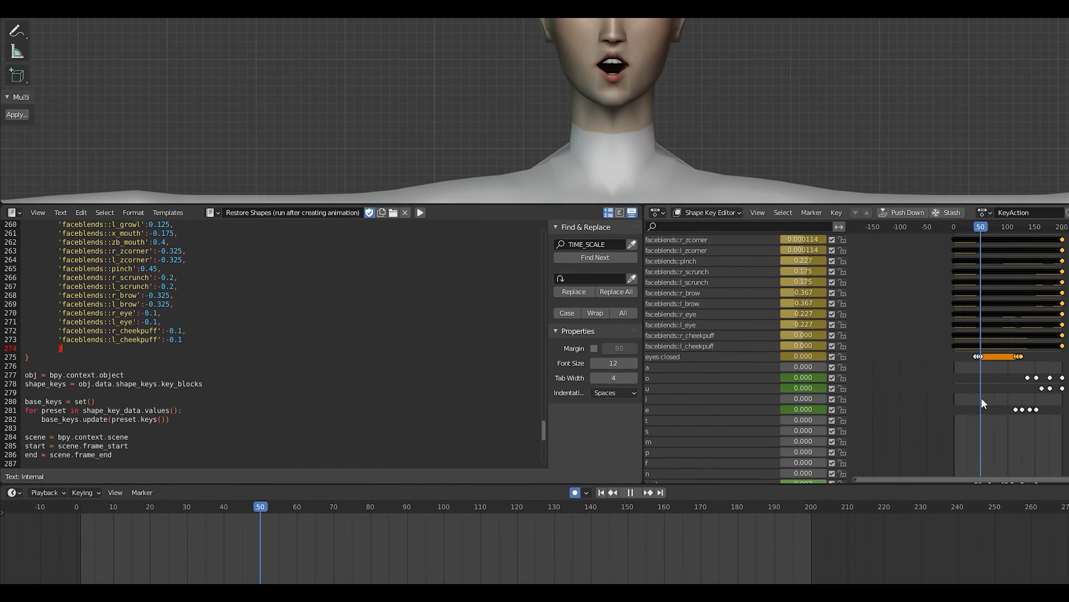
{"action": "key", "text": "space"}
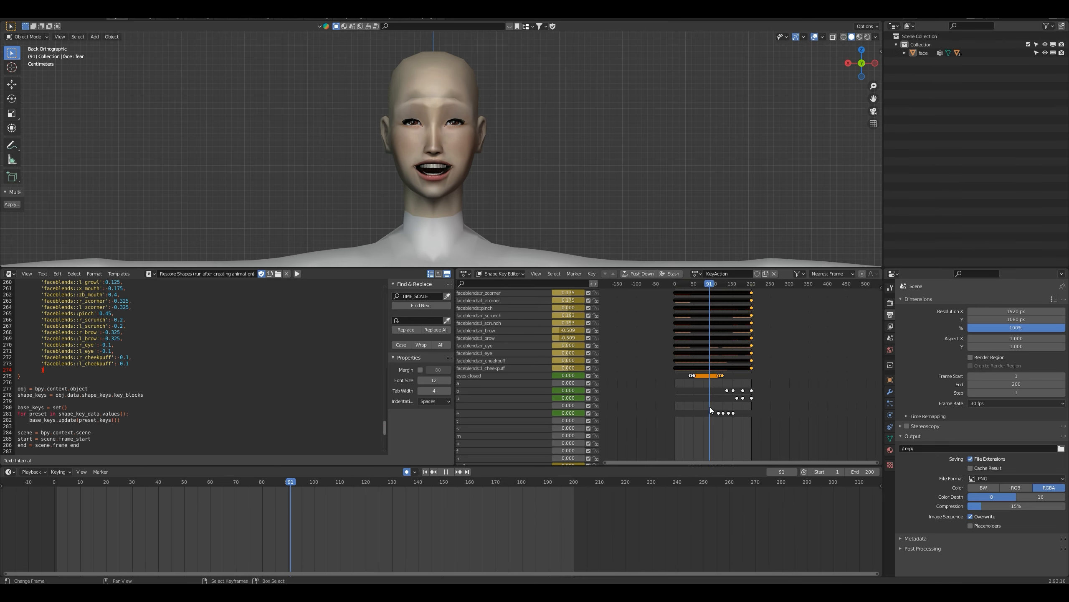
Mute the animated preset channels: eyes closed, o, u, e, smile, shock, grin and left wink
{"action": "scroll", "coordinate": [714, 411], "scroll_direction": "down", "scroll_amount": 5}
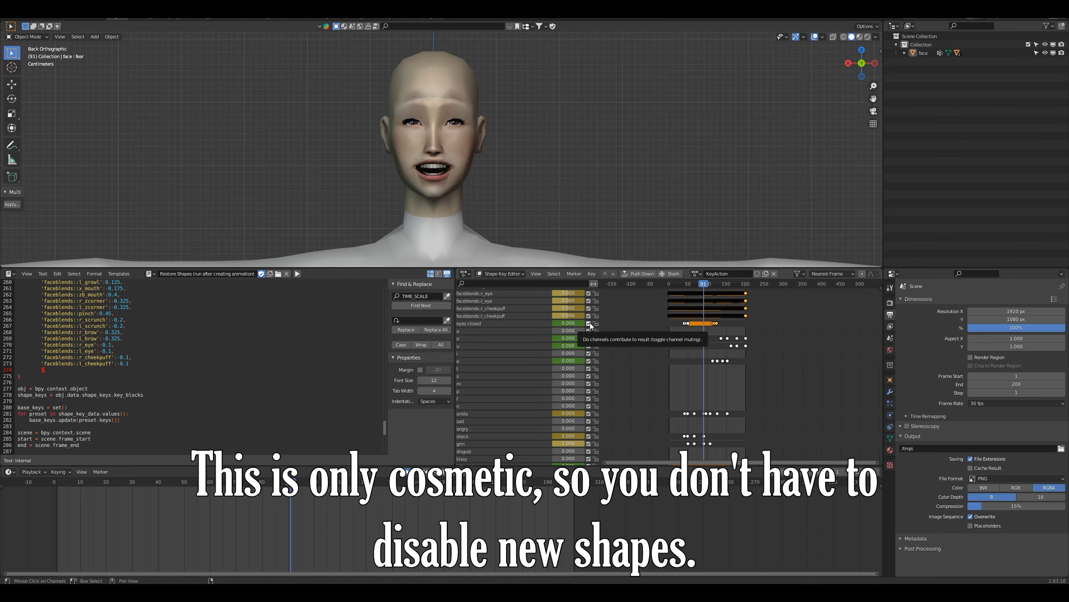
{"action": "left_click", "coordinate": [589, 323]}
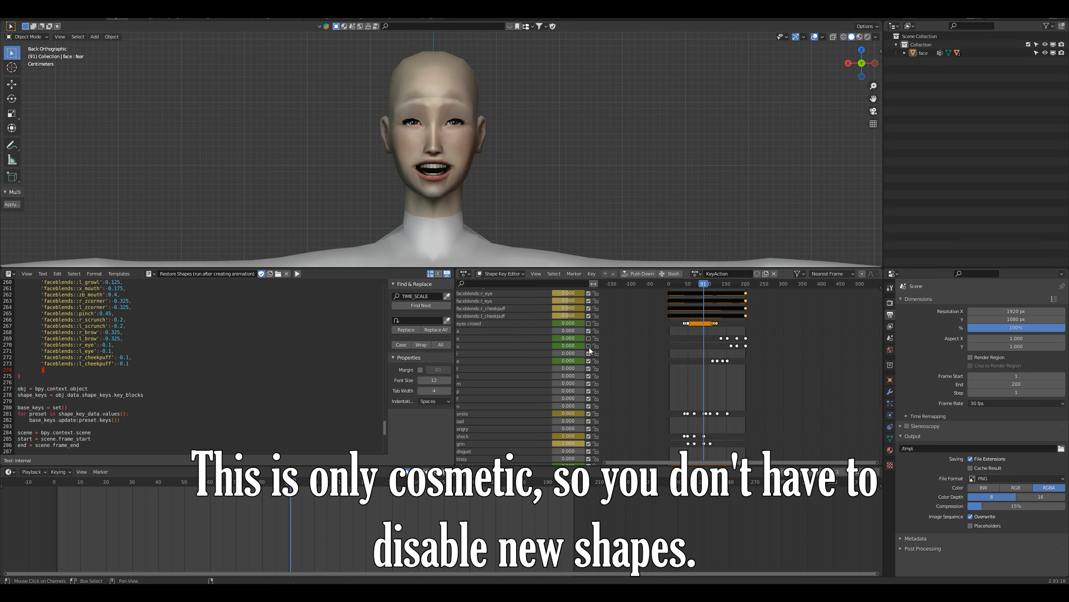
{"action": "left_click", "coordinate": [589, 444]}
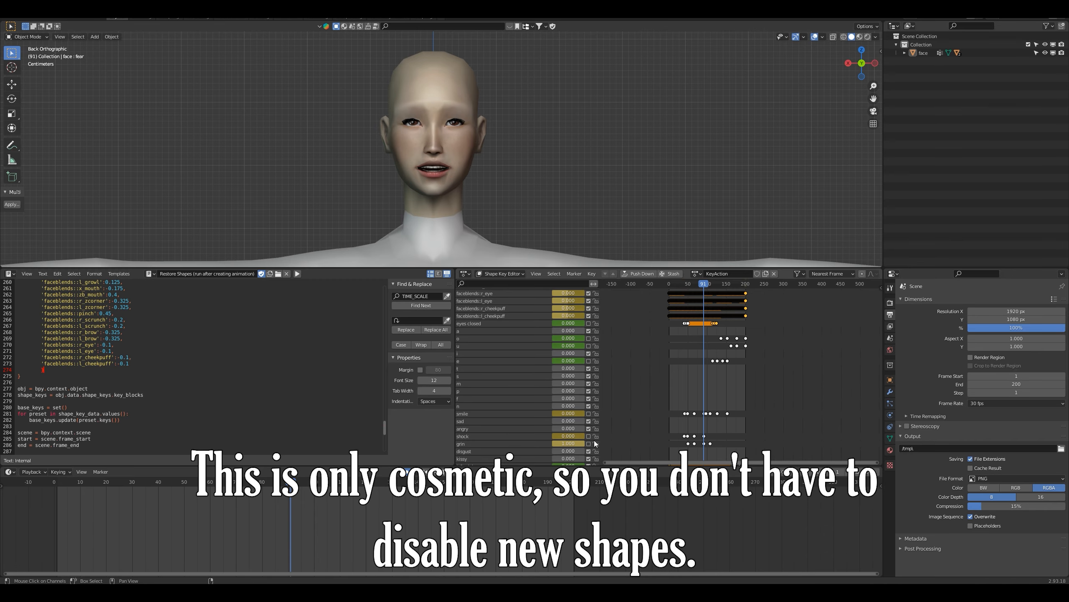
{"action": "middle_click_drag", "start_coordinate": [589, 445], "coordinate": [573, 358]}
{"action": "left_click", "coordinate": [589, 432]}
Review the face animation through playback with the preset channels muted, and return to frame 1
{"action": "mouse_move", "coordinate": [699, 422]}
{"action": "left_mouse_down"}
{"action": "mouse_move", "coordinate": [684, 418]}
{"action": "mouse_move", "coordinate": [705, 421]}
{"action": "left_mouse_up"}
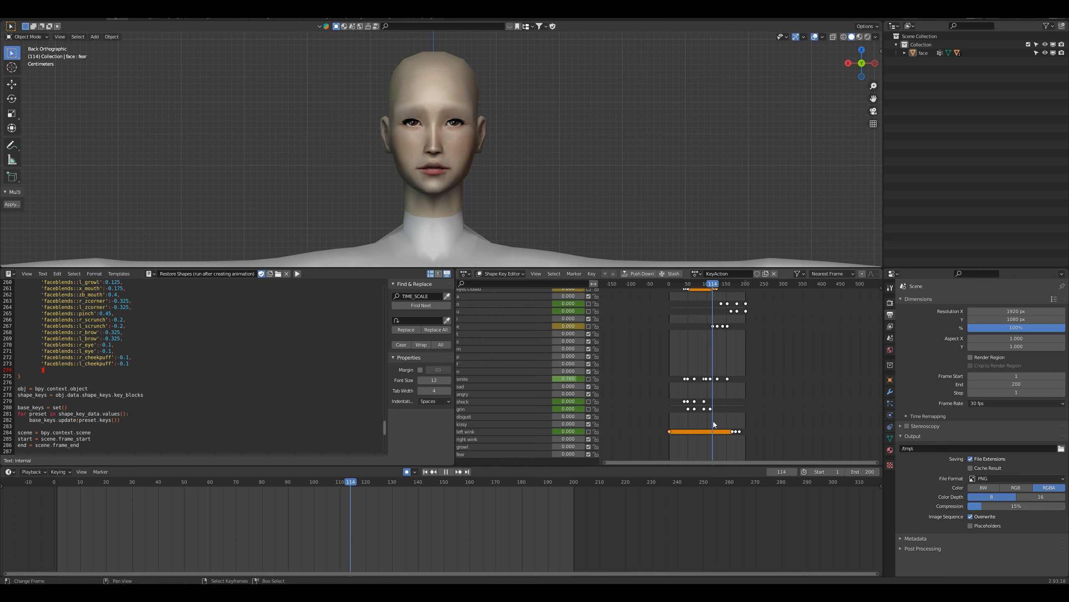
{"action": "key", "text": "space"}
{"action": "middle_click_drag", "start_coordinate": [734, 360], "coordinate": [719, 406]}
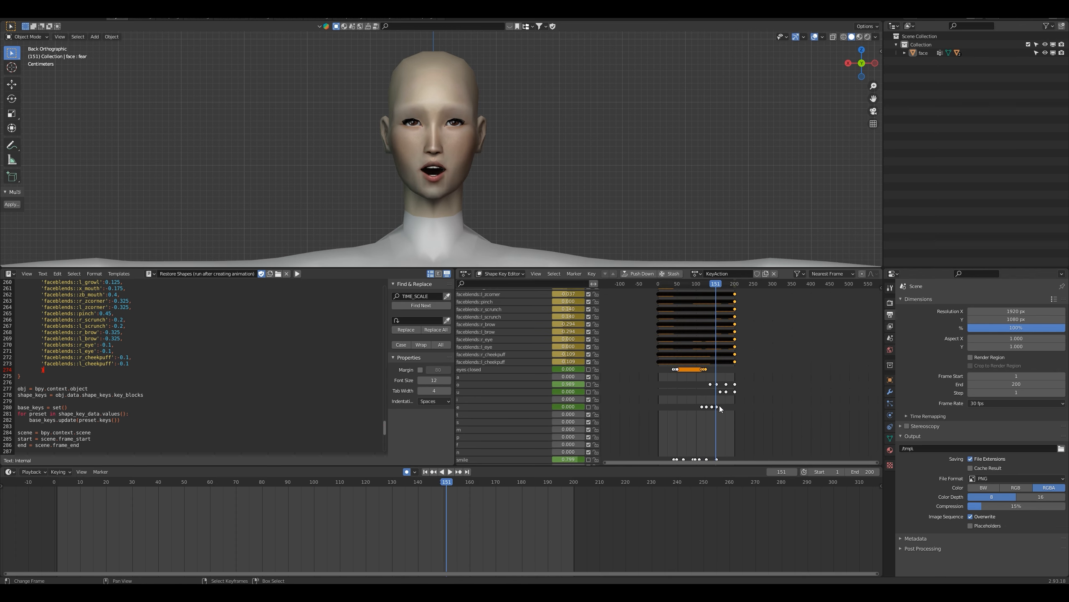
{"action": "scroll", "coordinate": [719, 405], "scroll_direction": "up", "scroll_amount": 3}
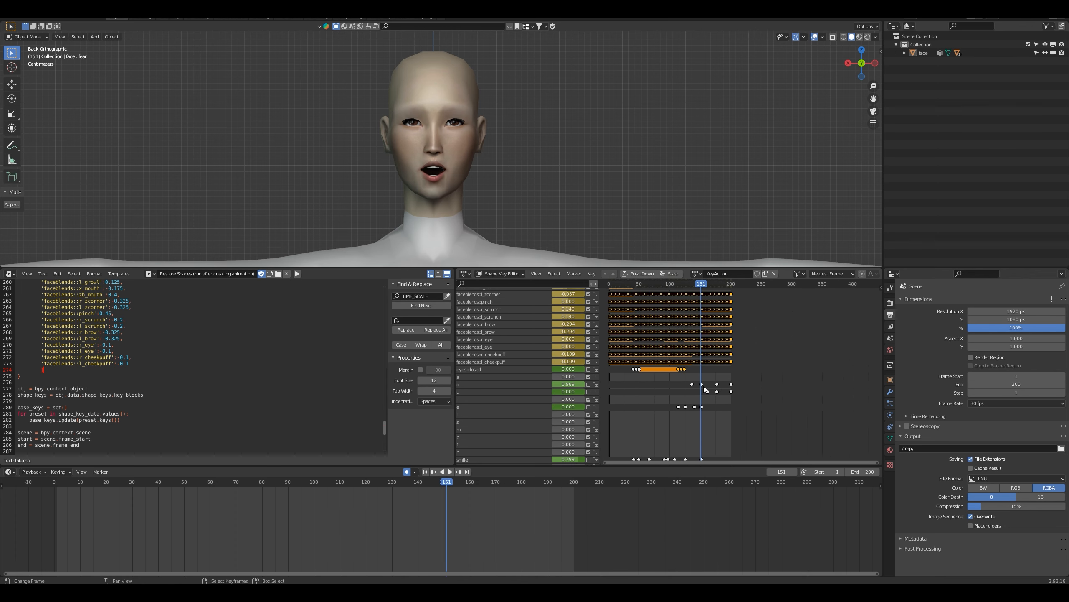
{"action": "left_click", "coordinate": [426, 472]}
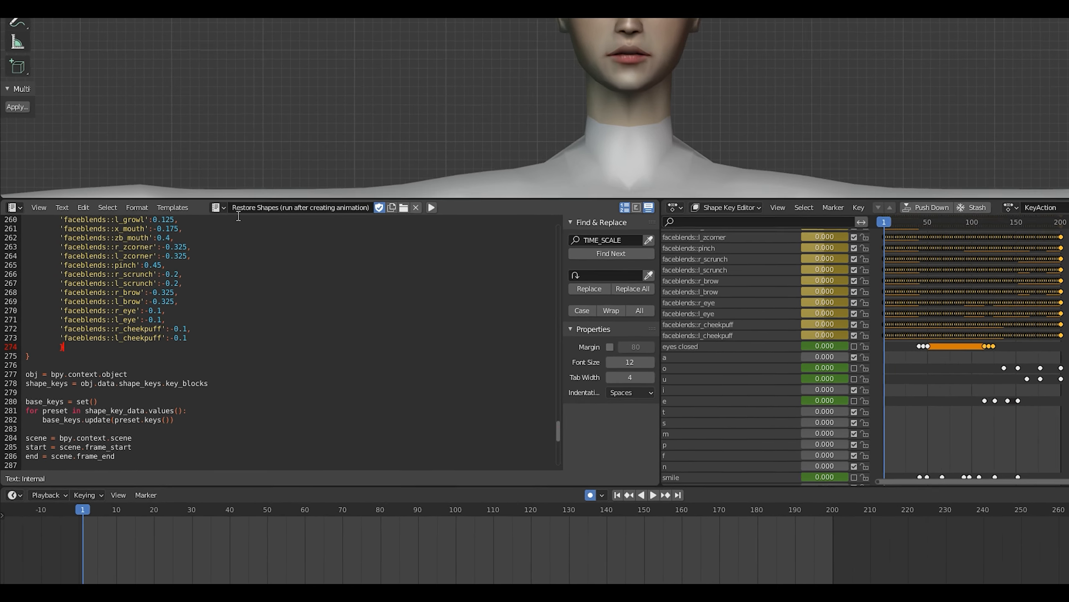
Load the Export botteethblends script for editing
{"action": "left_click", "coordinate": [151, 272]}
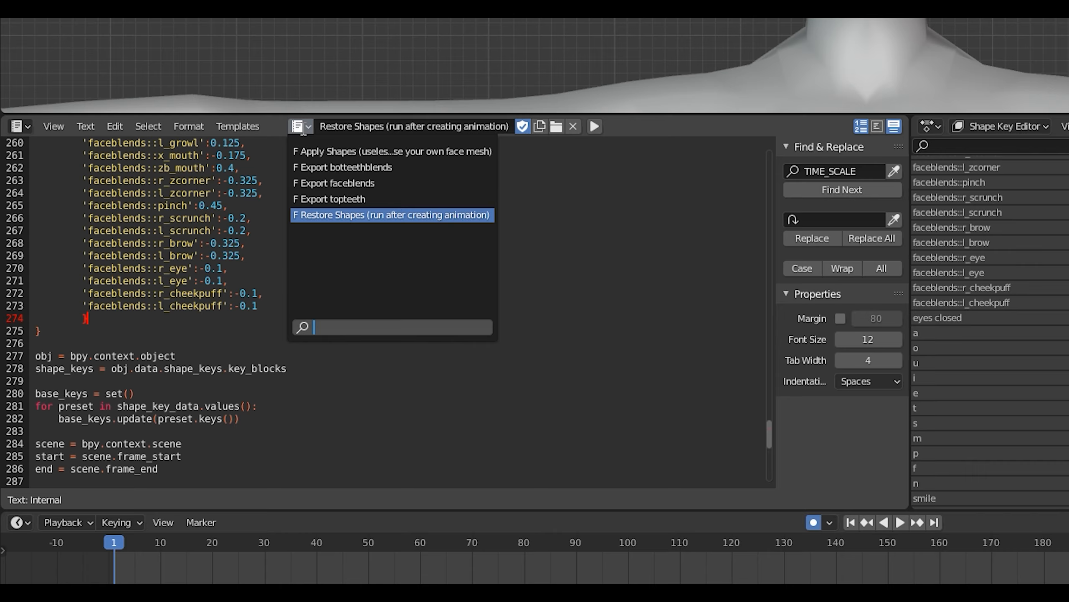
{"action": "left_click", "coordinate": [341, 167]}
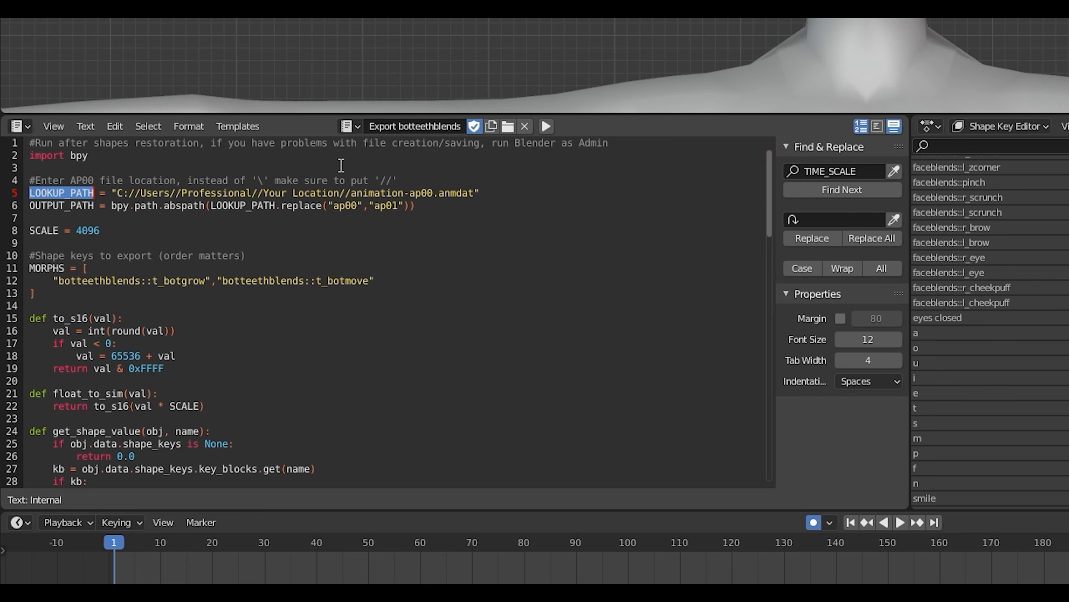
{"action": "left_click", "coordinate": [396, 267]}
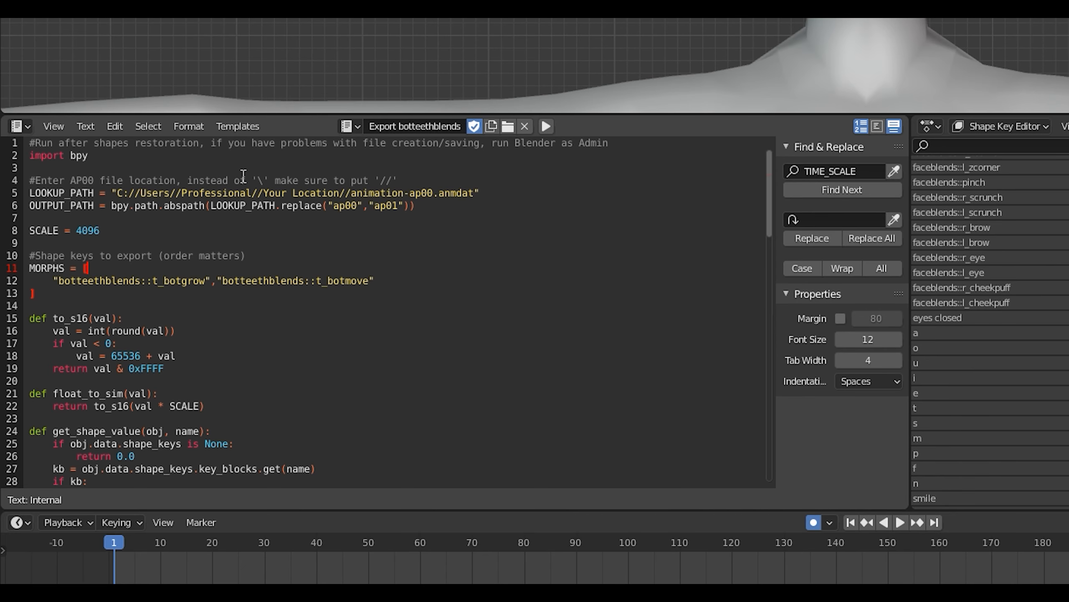
Copy the working folder's path from File Explorer and set LOOKUP_PATH to "C:\Users\Professional\Documents\EA Games\Sims 2 Animation Creation\5an Assembers"
{"action": "left_click", "coordinate": [248, 596]}
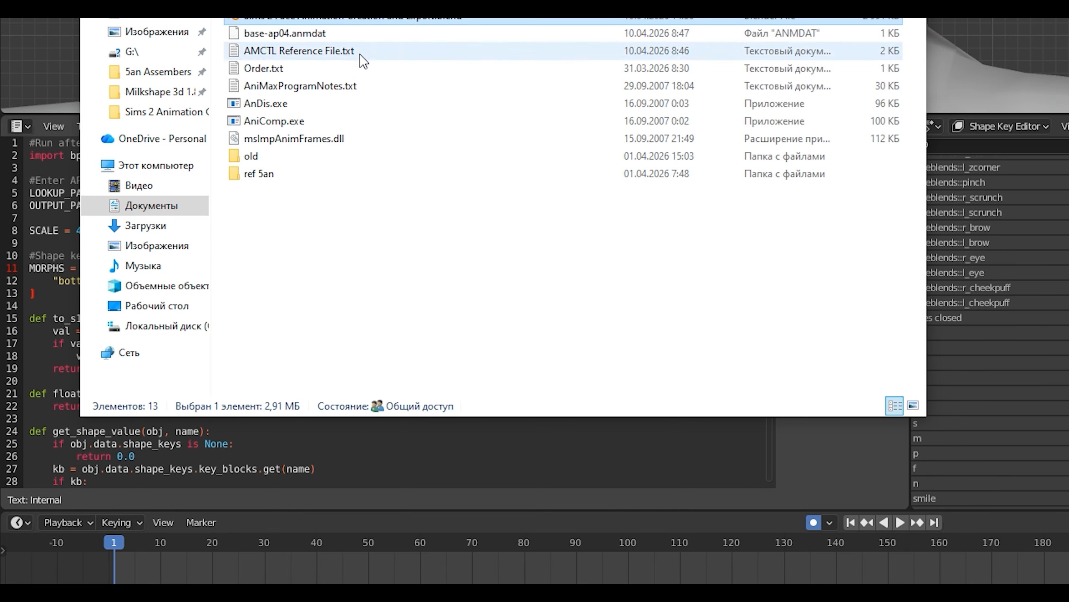
{"action": "left_click", "coordinate": [374, 2]}
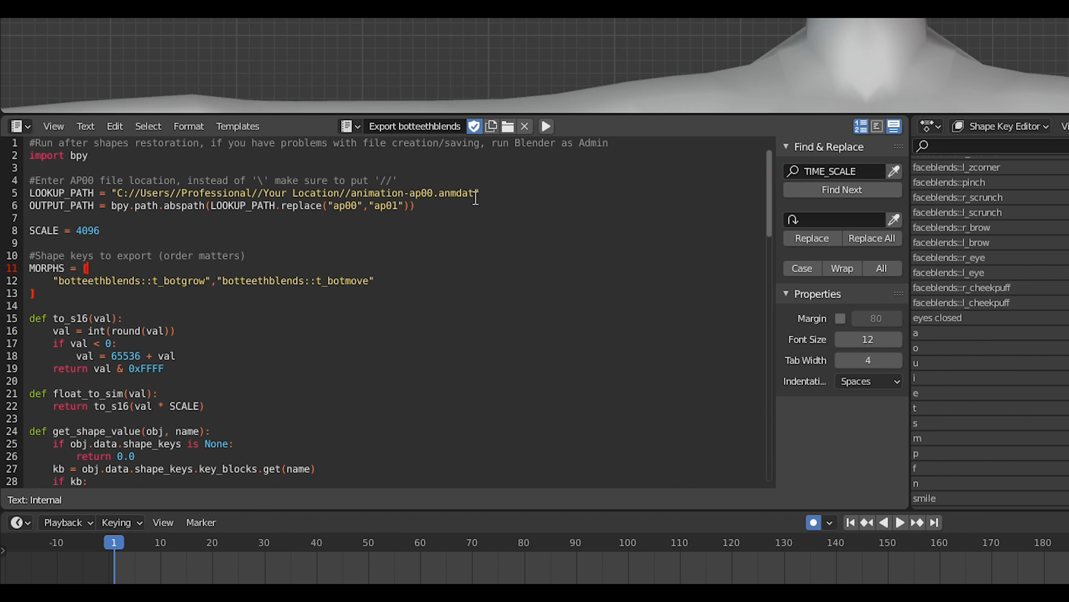
{"action": "left_click_drag", "start_coordinate": [476, 196], "coordinate": [116, 194]}
{"action": "type", "text": "C:\\Users\\Professional\\Documents\\EA Games\\Sims 2 Animation Creation\\5an Assembers"}
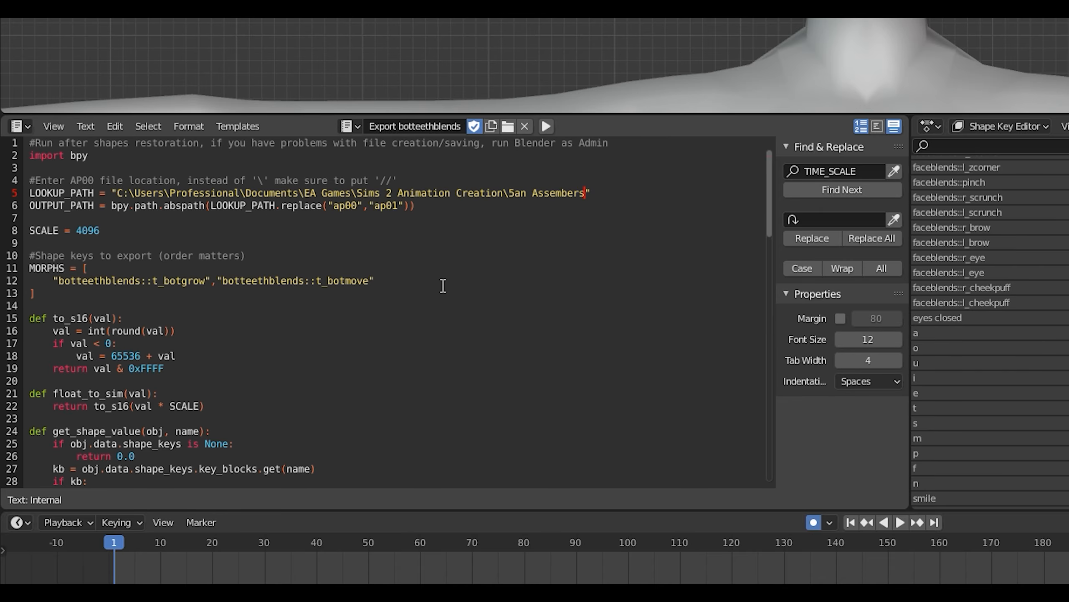